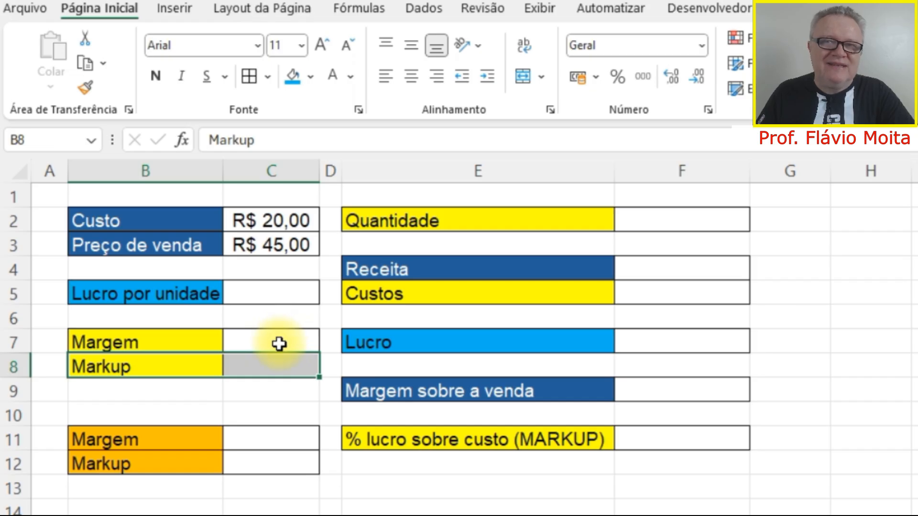
# Review the worksheet's cost, selling price, unit profit, margin and markup rows, and the block from Quantidade to MARKUP.
pyautogui.click(173, 344)
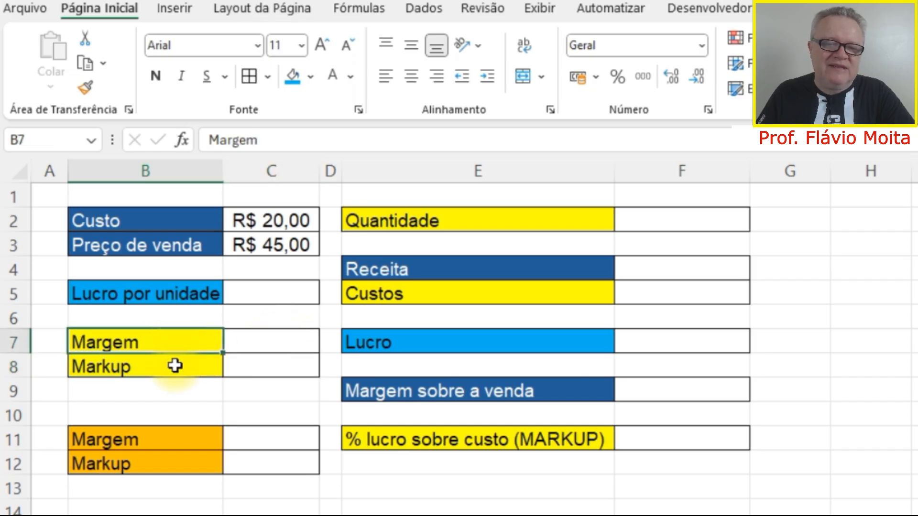
pyautogui.click(175, 365)
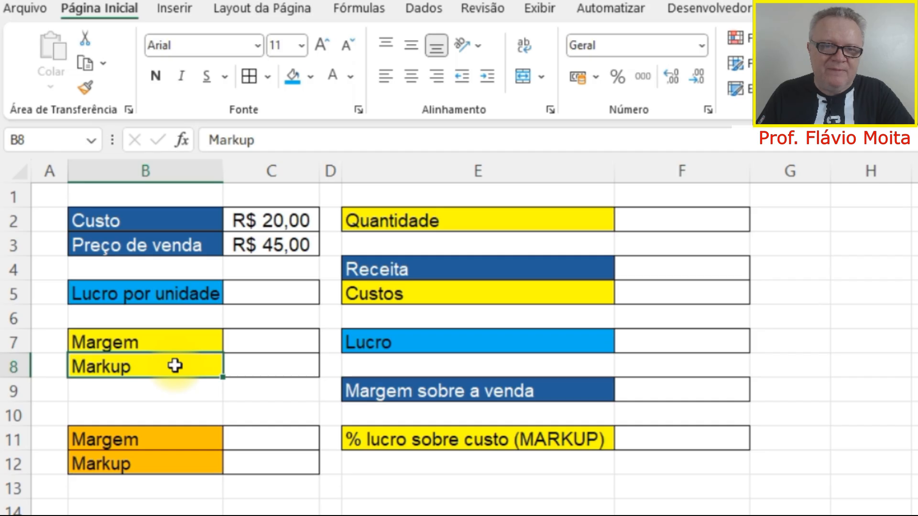
pyautogui.moveTo(172, 344); pyautogui.dragTo(256, 366)
pyautogui.moveTo(172, 293); pyautogui.dragTo(300, 299)
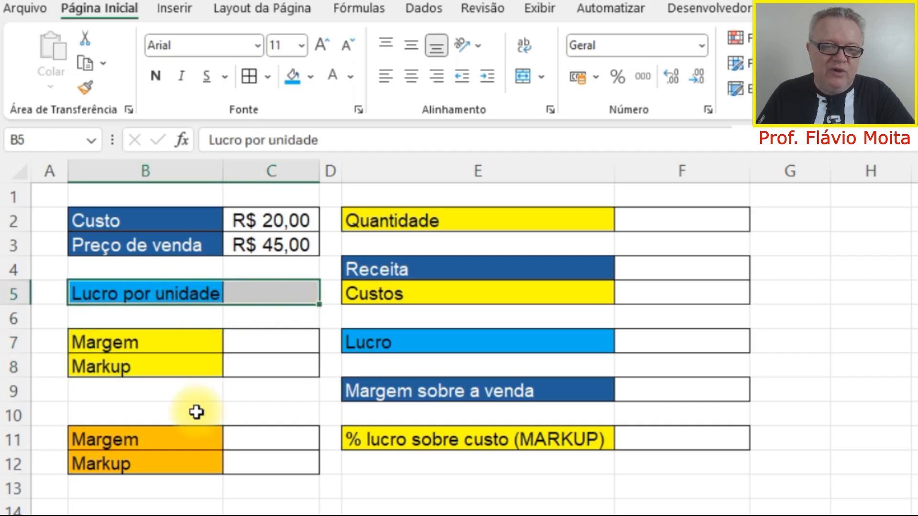
pyautogui.moveTo(160, 438); pyautogui.dragTo(258, 463)
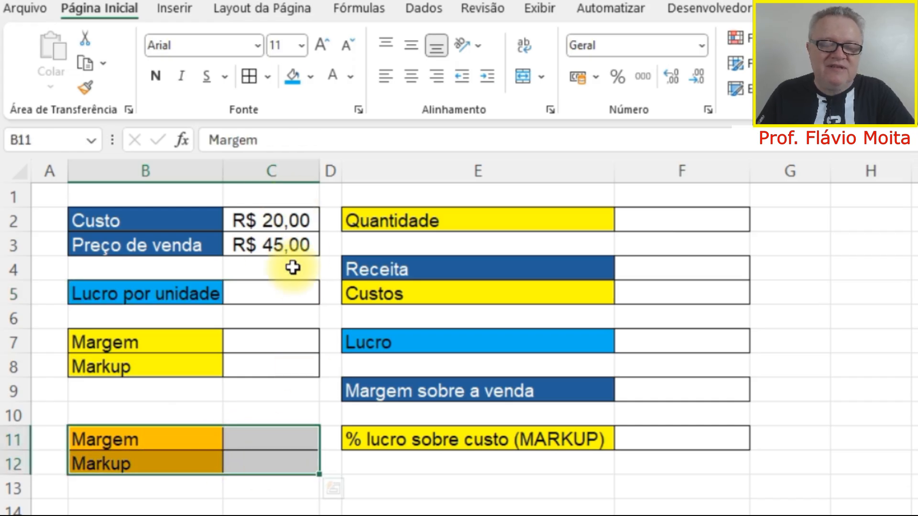
pyautogui.click(512, 335)
pyautogui.moveTo(562, 222); pyautogui.dragTo(650, 438)
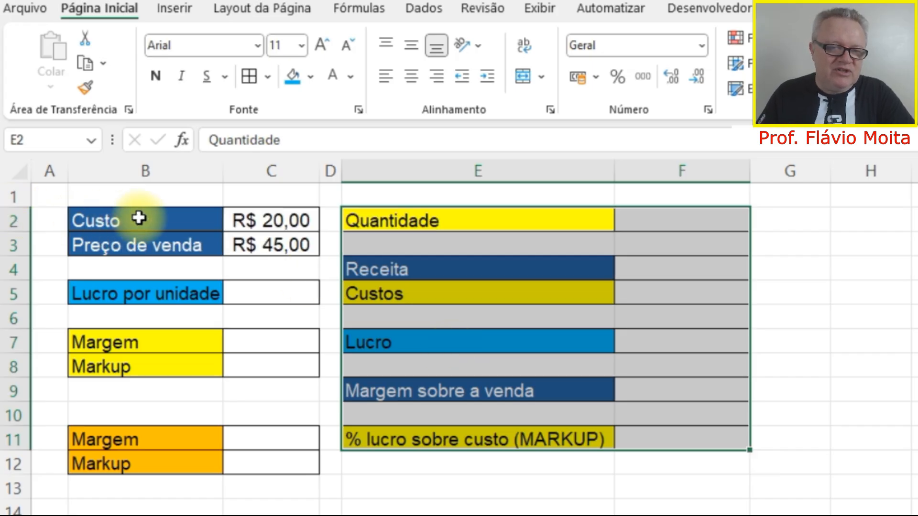
pyautogui.moveTo(139, 218); pyautogui.dragTo(262, 216)
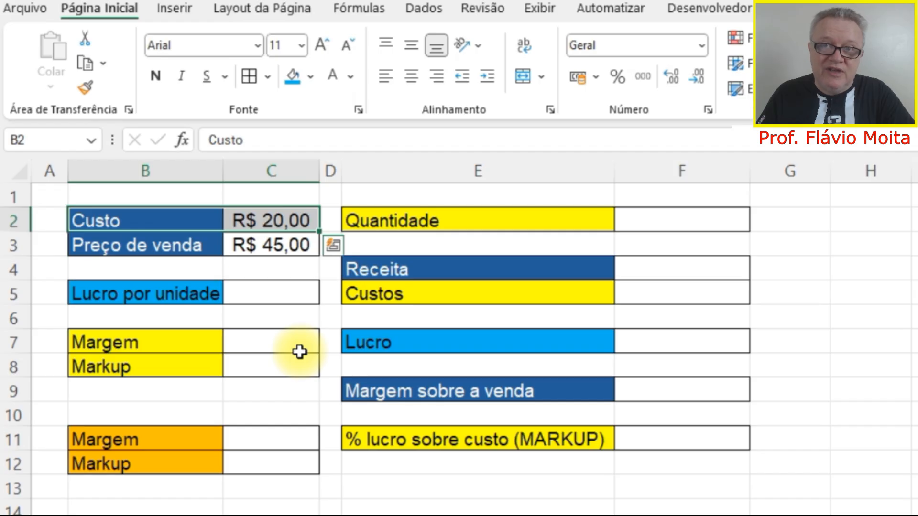
pyautogui.moveTo(181, 245); pyautogui.dragTo(293, 246)
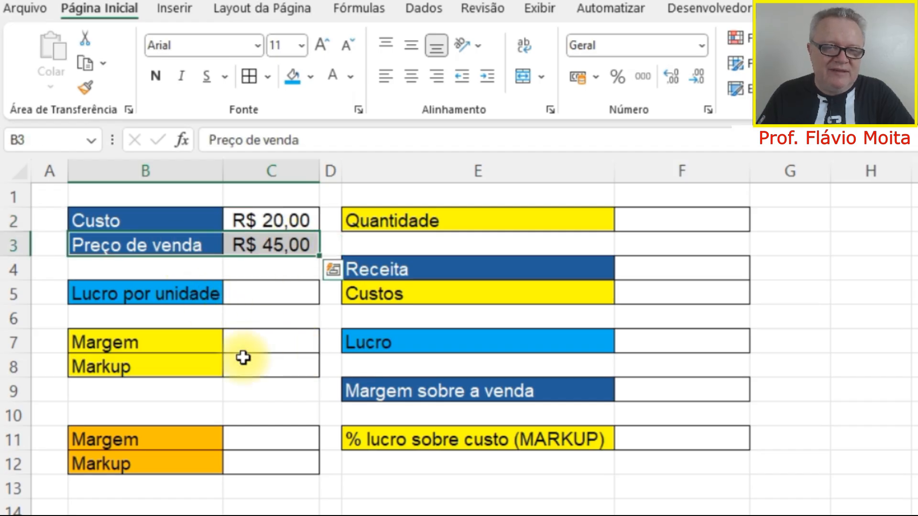
pyautogui.moveTo(213, 343); pyautogui.dragTo(248, 354)
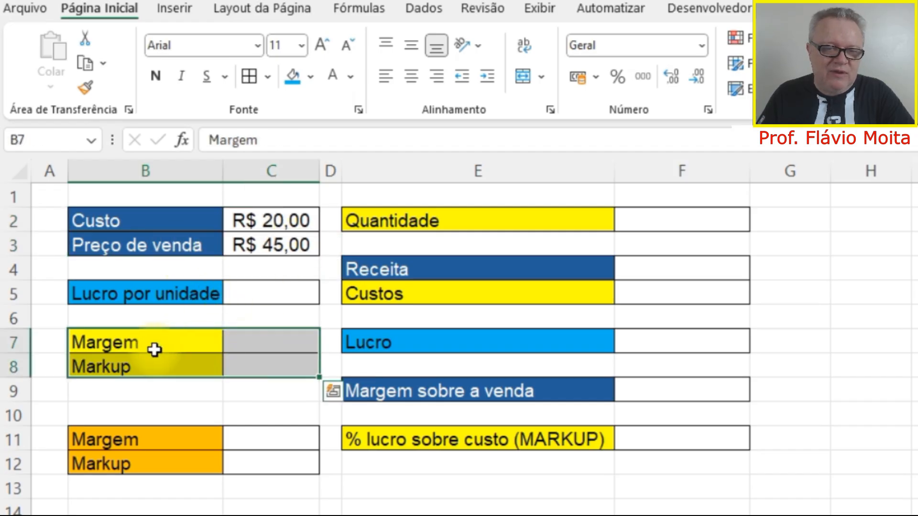
pyautogui.click(214, 349)
pyautogui.click(160, 368)
pyautogui.click(265, 363)
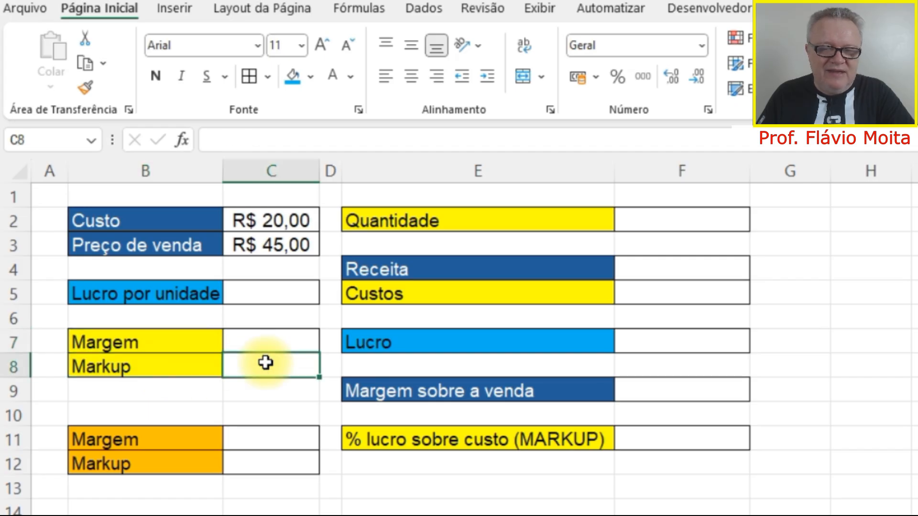
pyautogui.click(185, 293)
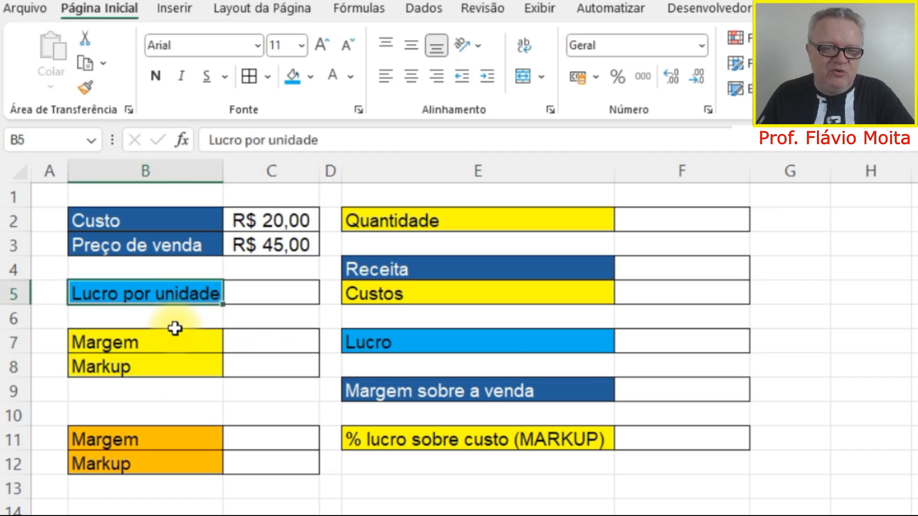
pyautogui.click(240, 342)
# Calculate the profit per unit in C5 by subtracting the cost from the selling price with =C3-C2.
pyautogui.click(253, 287)
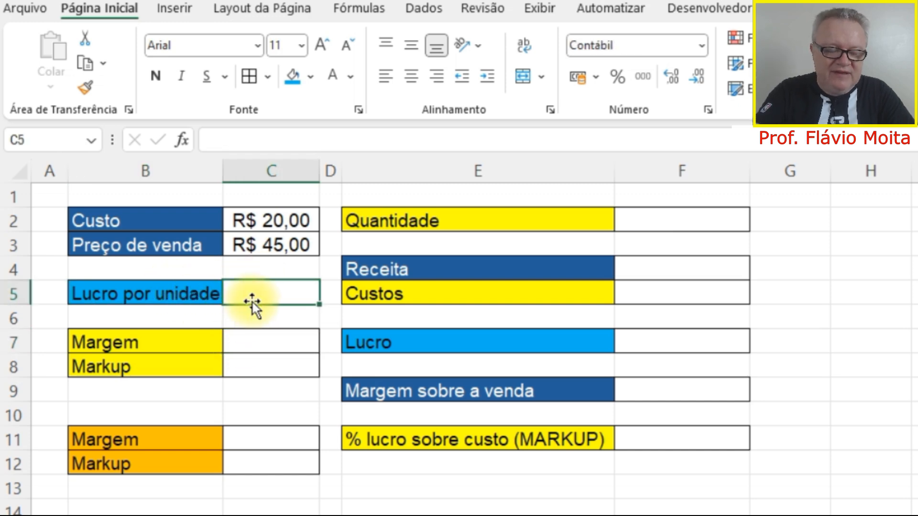
pyautogui.write('=')
pyautogui.click(280, 238)
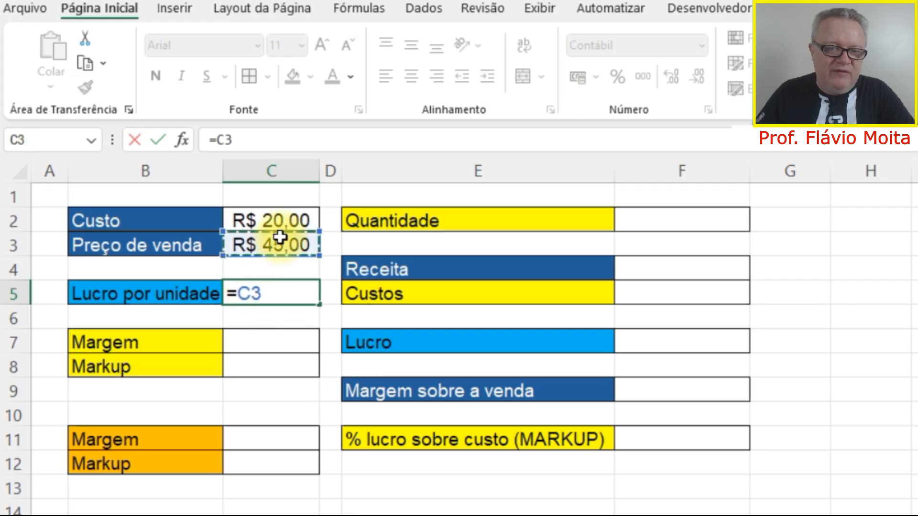
pyautogui.write('-')
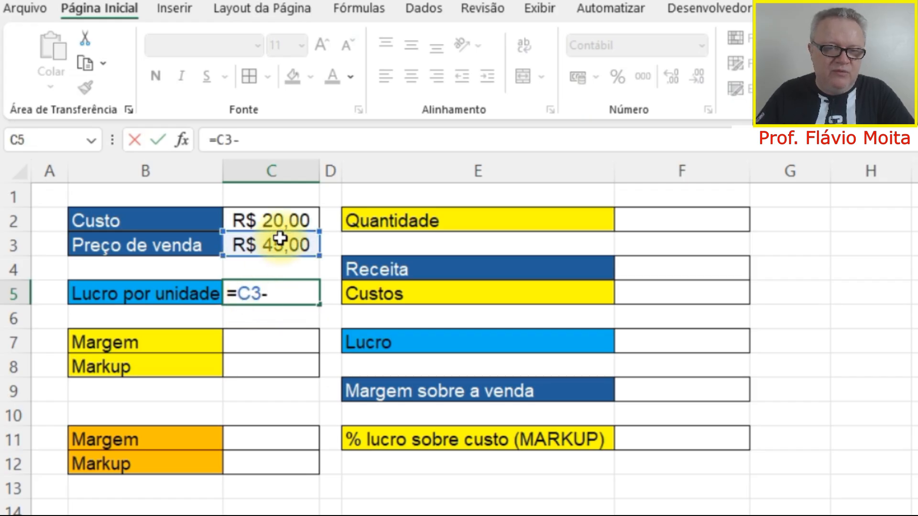
pyautogui.click(282, 221)
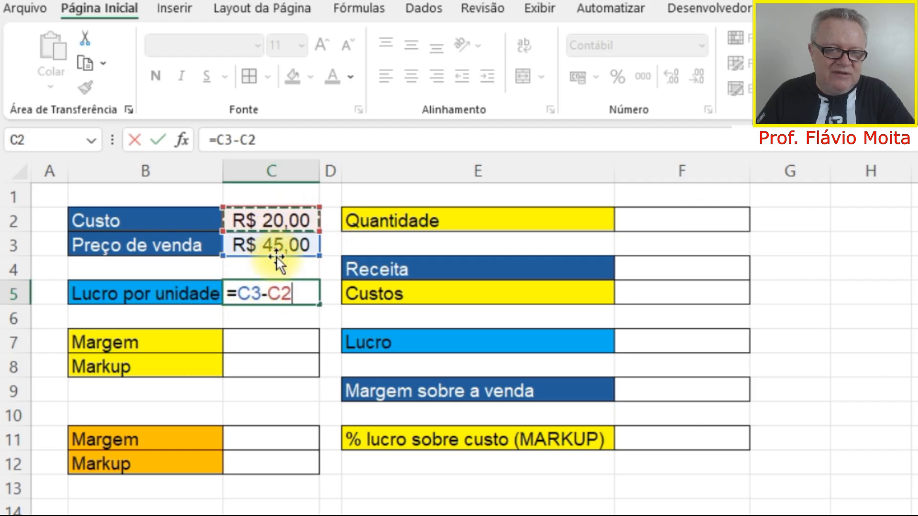
pyautogui.press('Return')
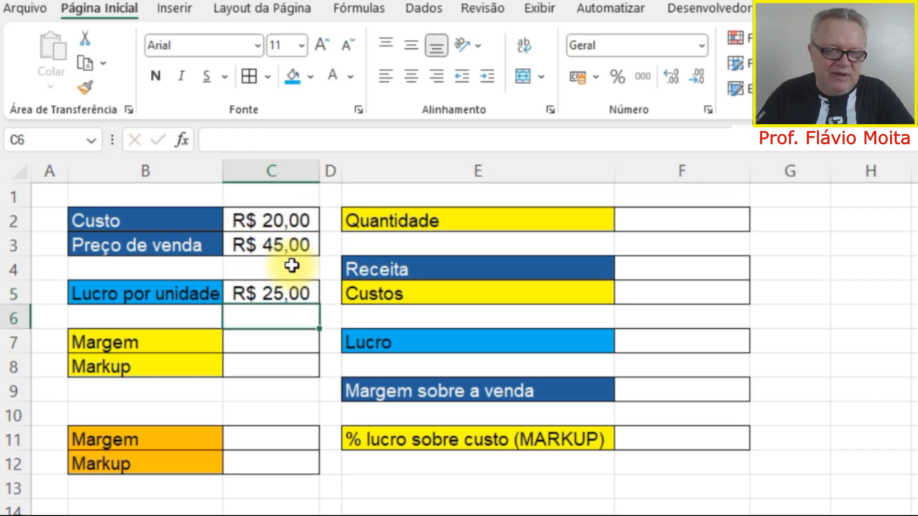
pyautogui.click(272, 298)
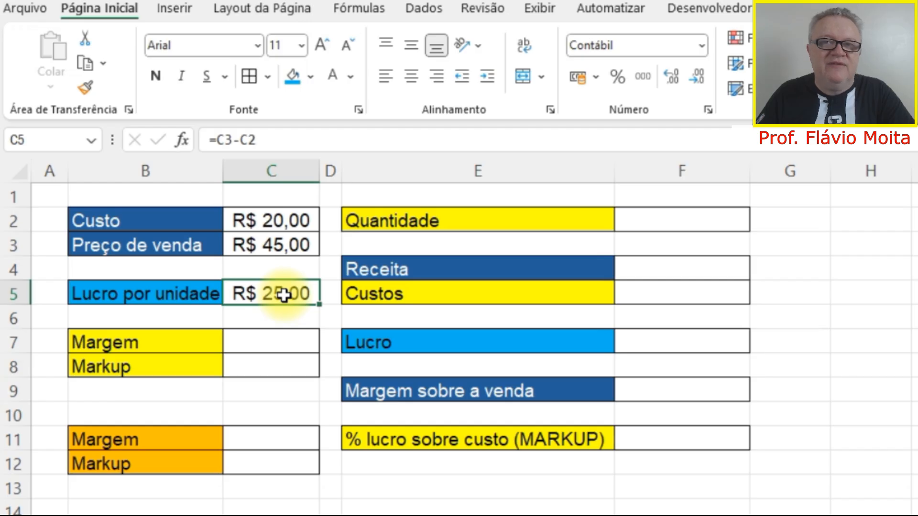
pyautogui.moveTo(280, 224); pyautogui.dragTo(283, 246)
pyautogui.click(278, 290)
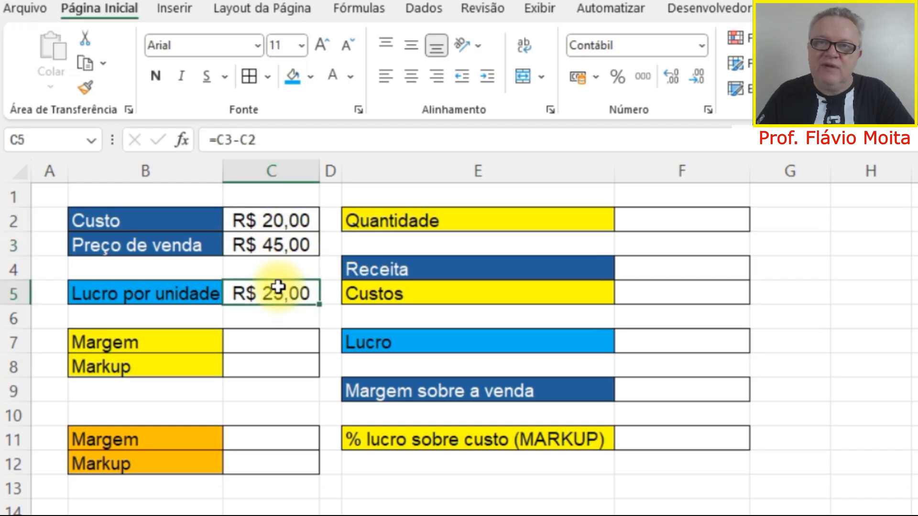
# Calculate the margin in C7 by dividing the unit profit by the selling price with =C5/C3.
pyautogui.click(191, 335)
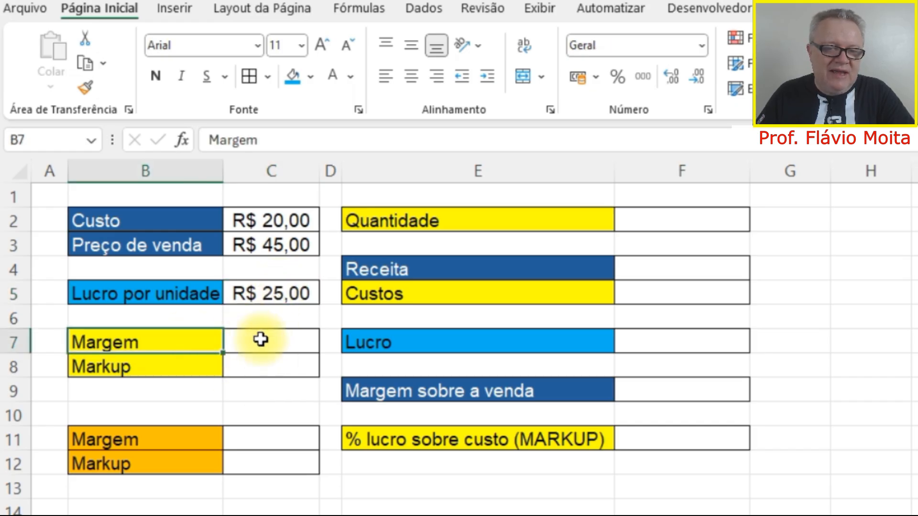
pyautogui.click(276, 343)
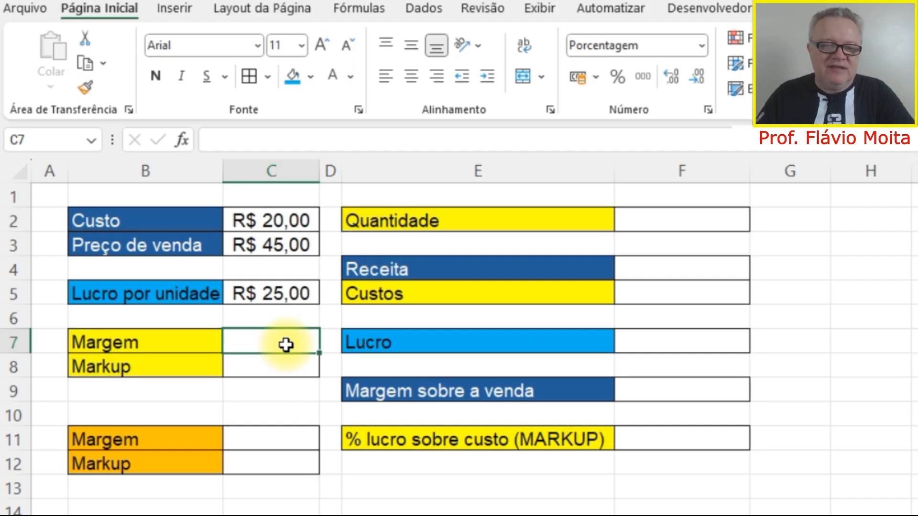
pyautogui.write('=')
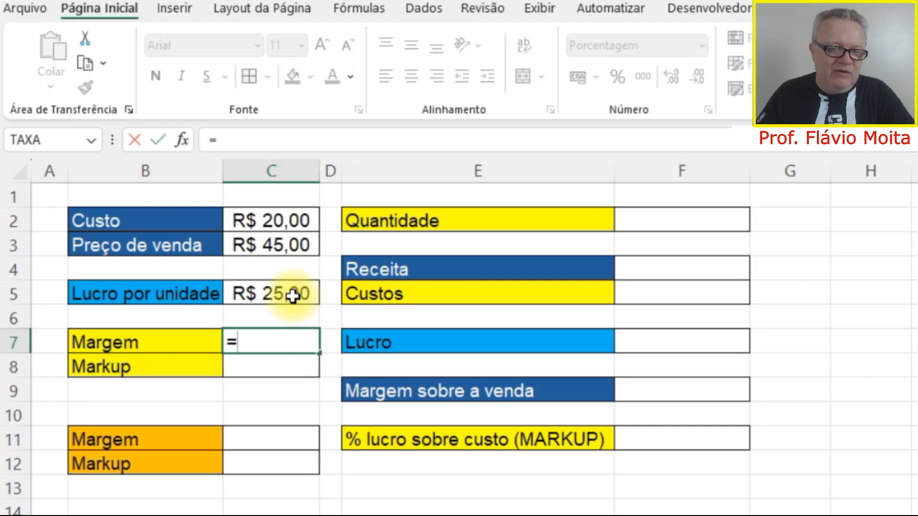
pyautogui.click(292, 295)
pyautogui.write('/')
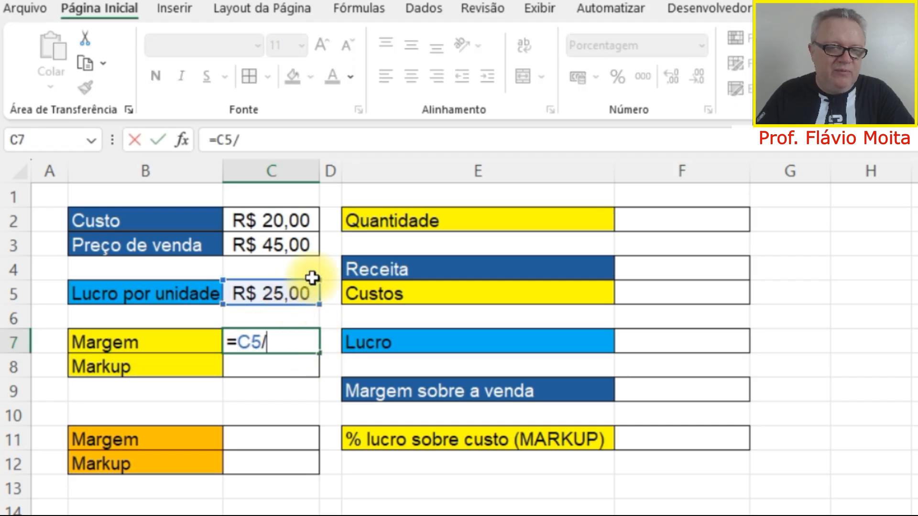
pyautogui.click(289, 246)
pyautogui.press('Return')
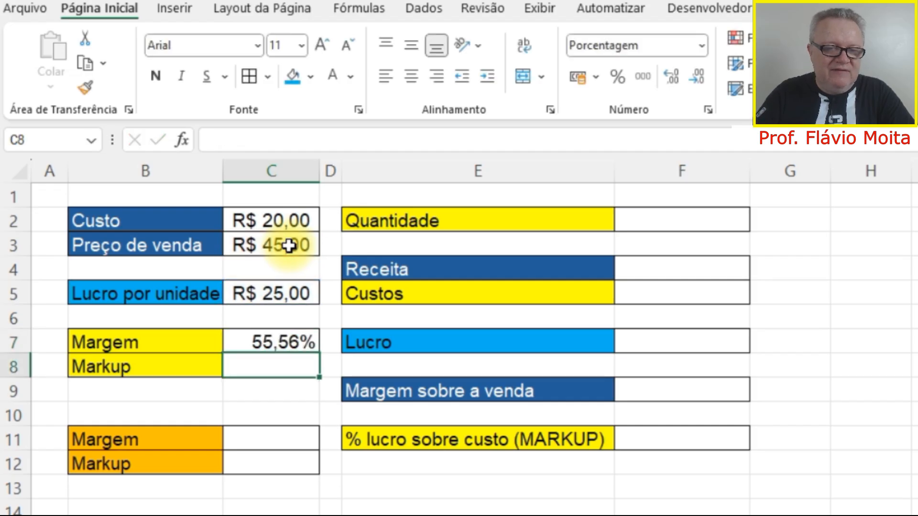
# Show the margin in C7 in comma style and restore its percentage format with two decimal places.
pyautogui.press('Up')
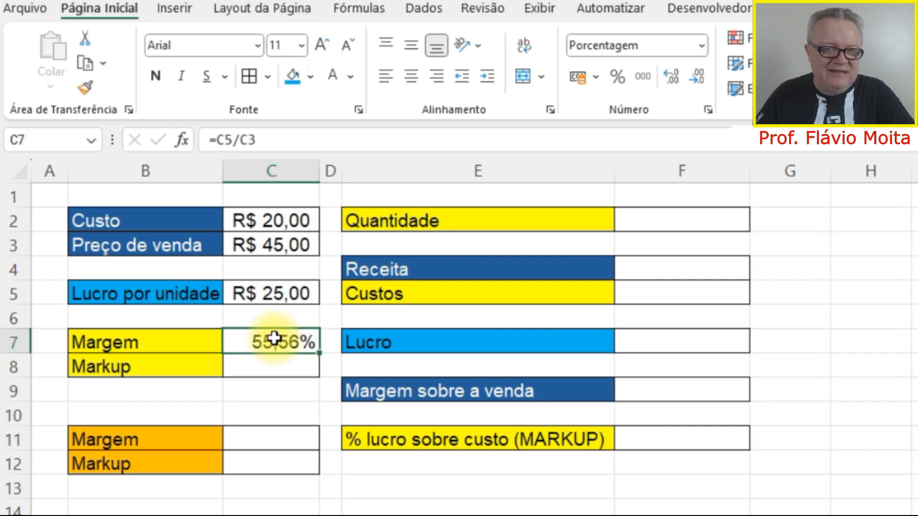
pyautogui.click(645, 76)
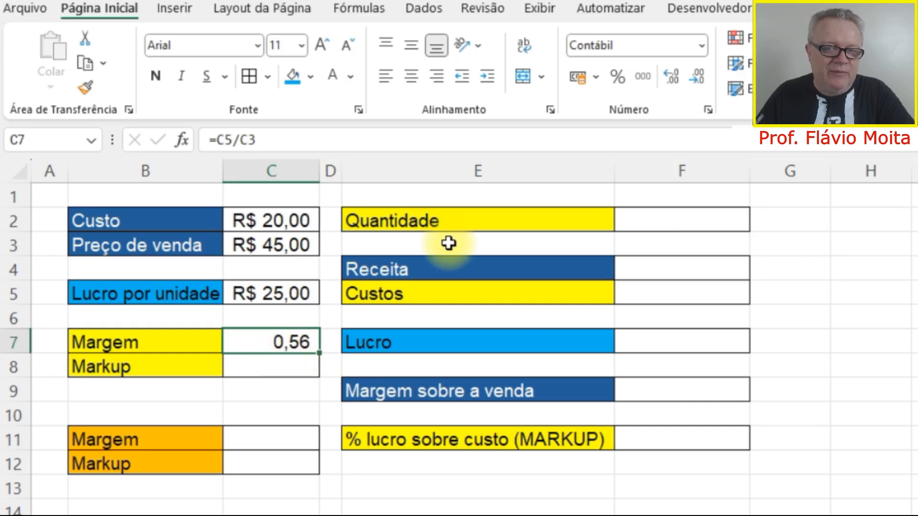
pyautogui.click(616, 76)
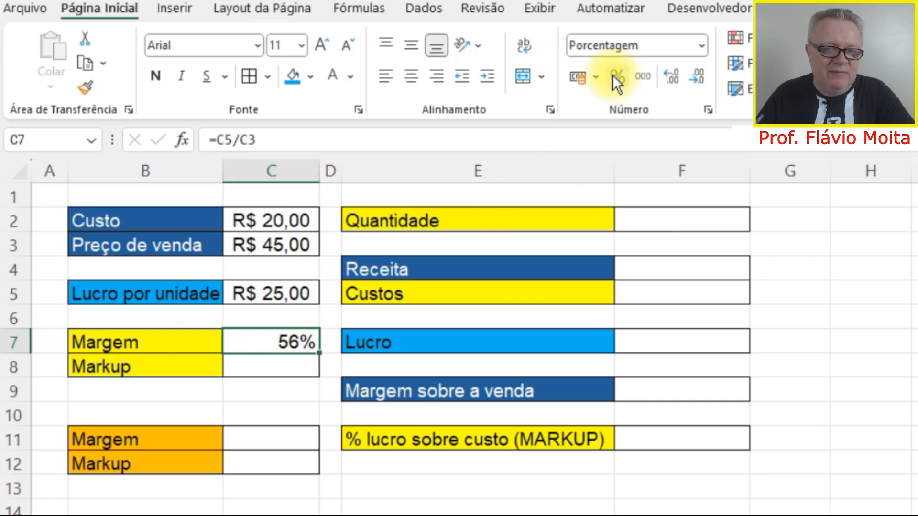
pyautogui.click(673, 77)
pyautogui.click(674, 77)
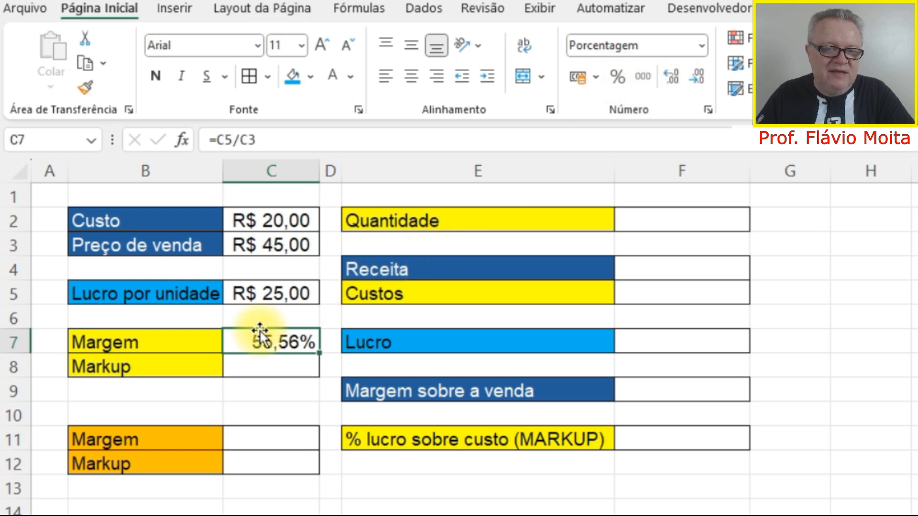
# Review the margin result in C7 against the empty markup row beneath it.
pyautogui.click(305, 364)
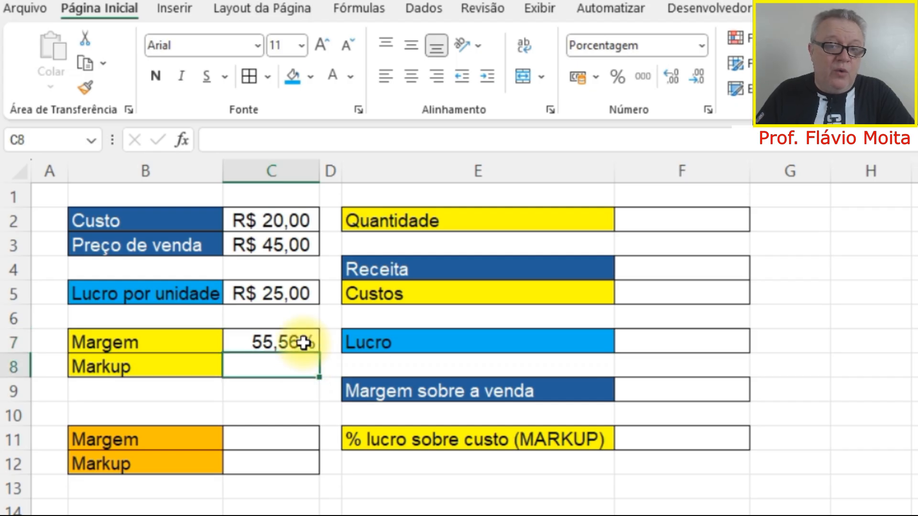
pyautogui.click(304, 343)
pyautogui.click(290, 359)
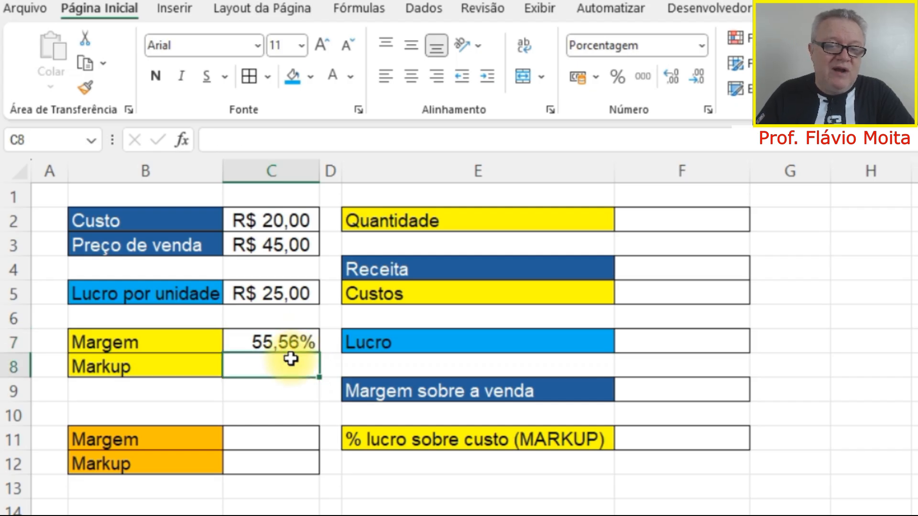
pyautogui.click(295, 341)
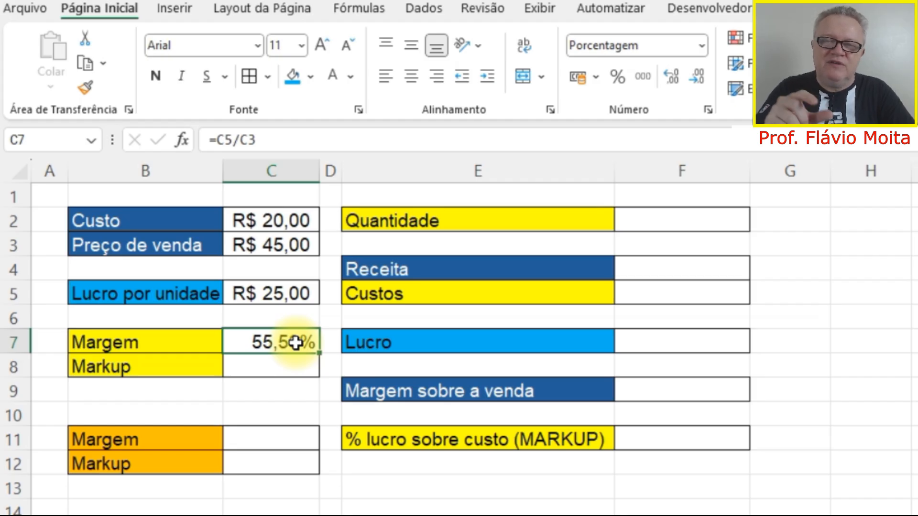
pyautogui.click(181, 363)
pyautogui.click(267, 367)
pyautogui.click(180, 371)
# Calculate the markup in C8 as unit profit over cost with =C5/C2, and display it in comma style.
pyautogui.click(290, 369)
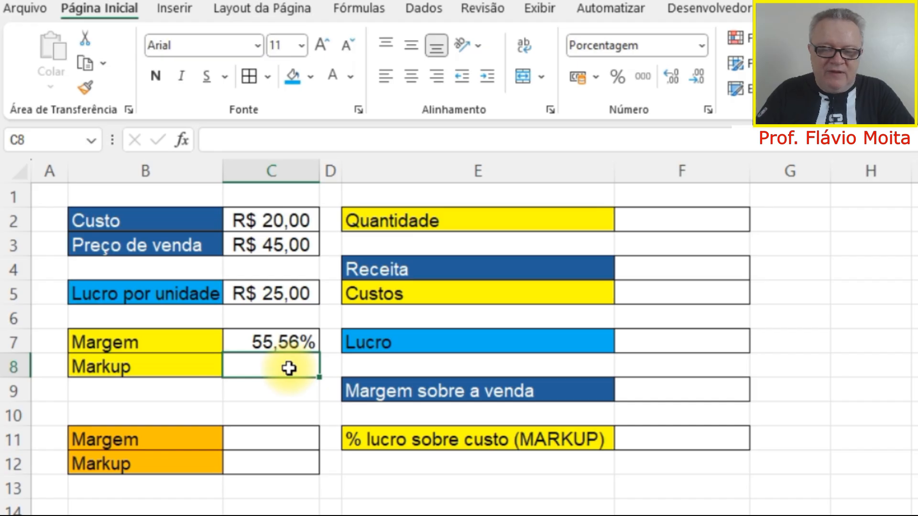
pyautogui.write('=')
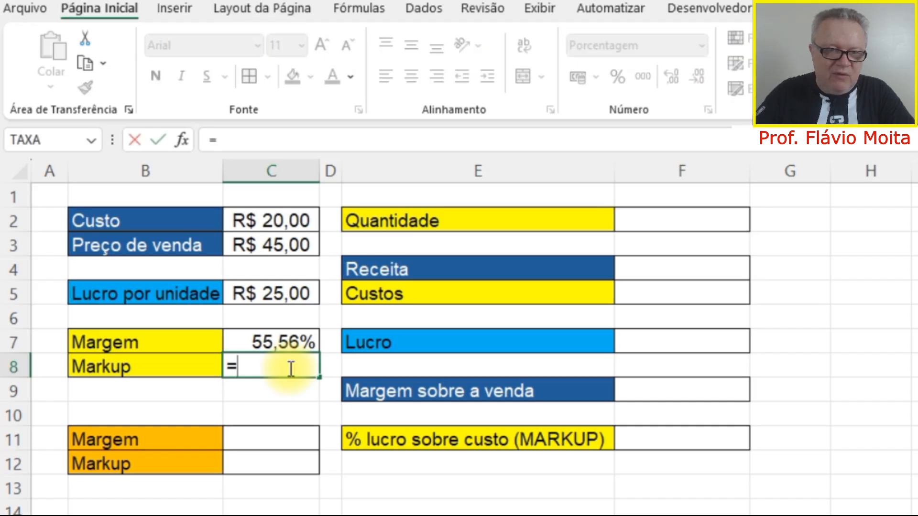
pyautogui.click(301, 290)
pyautogui.write('/')
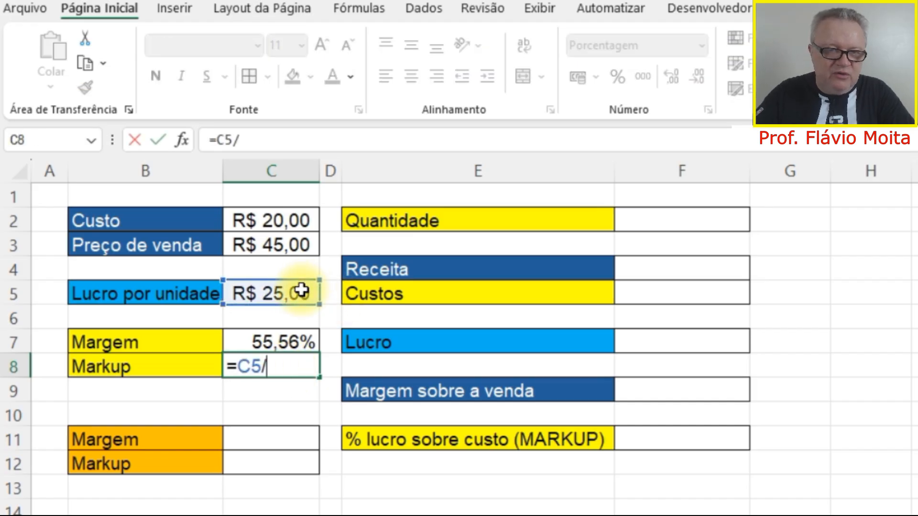
pyautogui.click(286, 218)
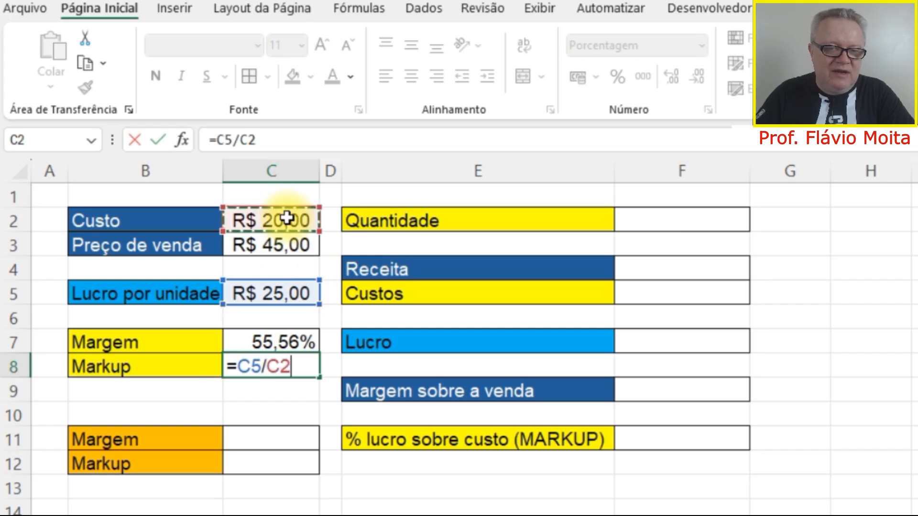
pyautogui.press('Return')
pyautogui.press('Up')
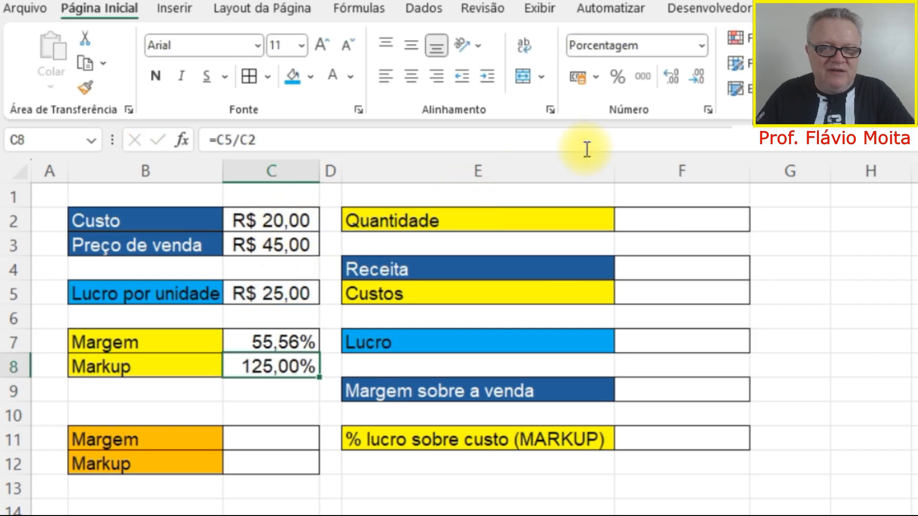
pyautogui.click(643, 76)
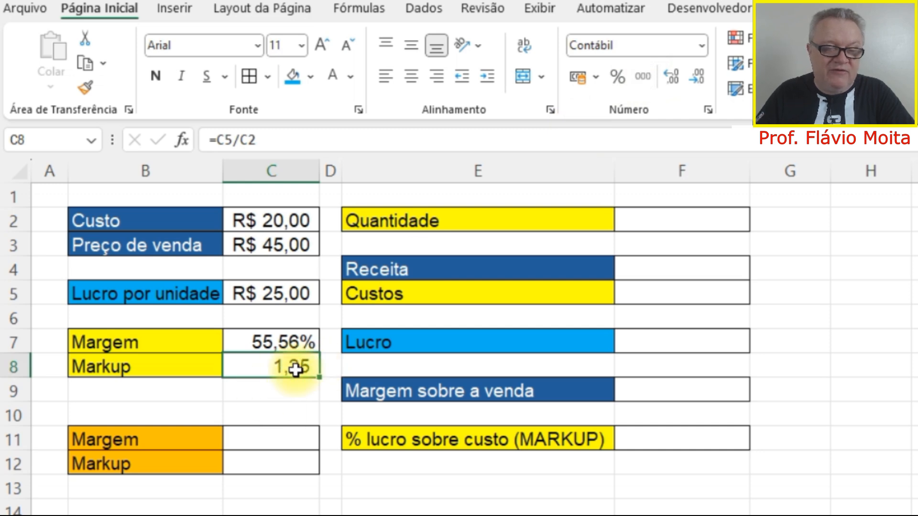
# Format the markup in C8 as a percentage with two decimal places.
pyautogui.click(624, 79)
pyautogui.click(675, 79)
pyautogui.click(675, 78)
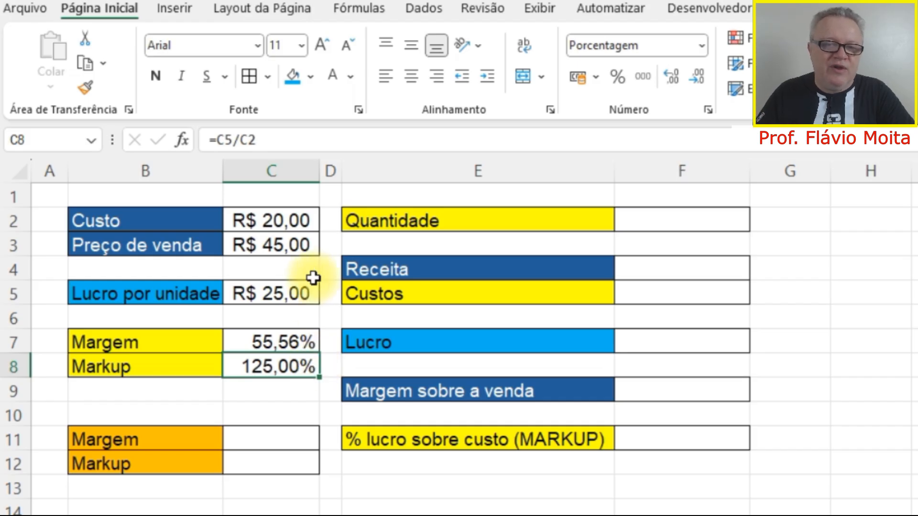
pyautogui.click(275, 291)
pyautogui.click(276, 219)
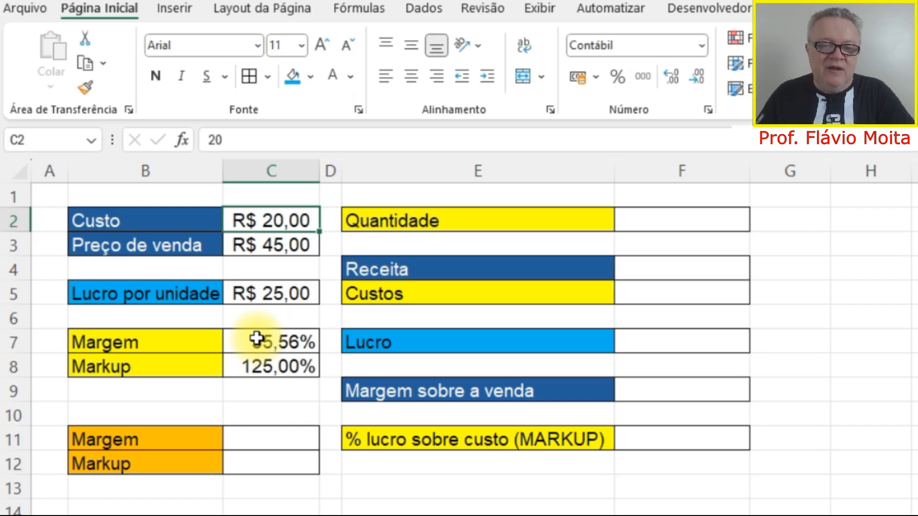
pyautogui.click(157, 376)
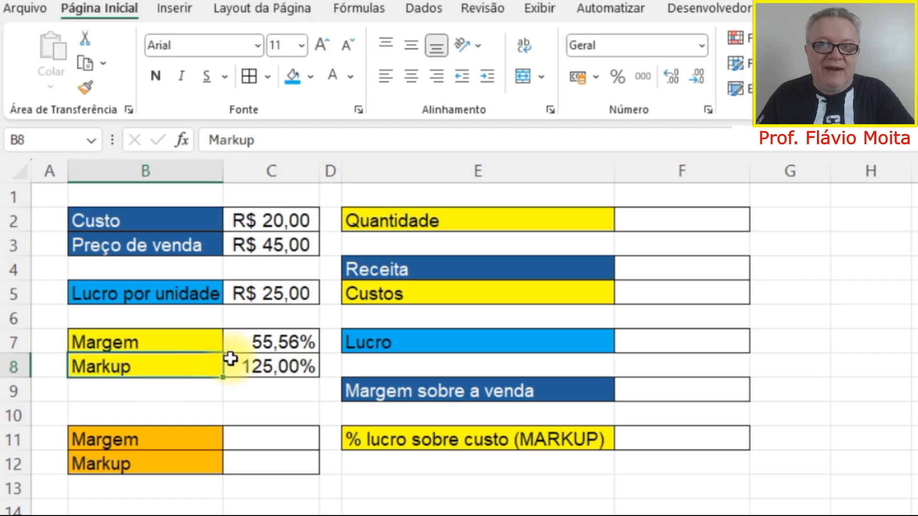
# Calculate the markup as a multiplier in C9 by dividing the selling price by the cost with =C3/C2.
pyautogui.click(260, 389)
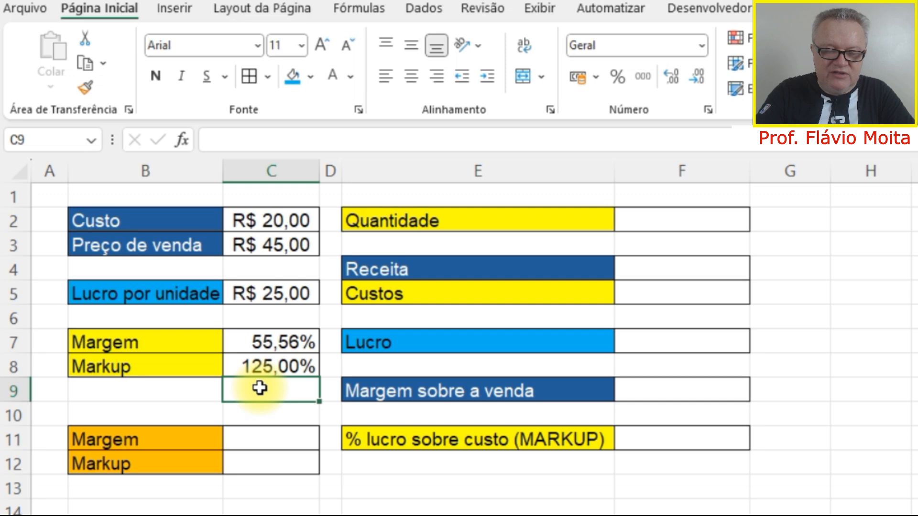
pyautogui.write('=')
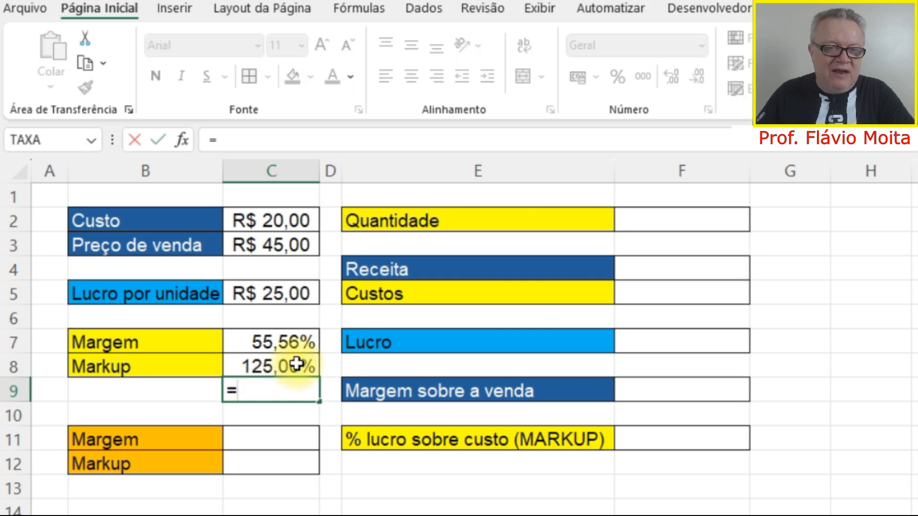
pyautogui.click(299, 245)
pyautogui.write('/')
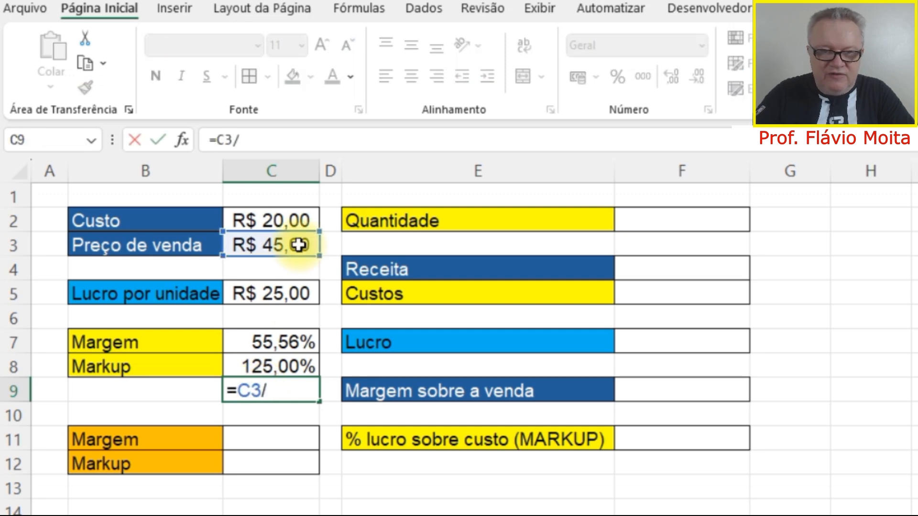
pyautogui.click(283, 216)
pyautogui.press('Return')
pyautogui.press('Up')
# Copy the Markup label from B8 down to B9 together with its formatting.
pyautogui.click(193, 373)
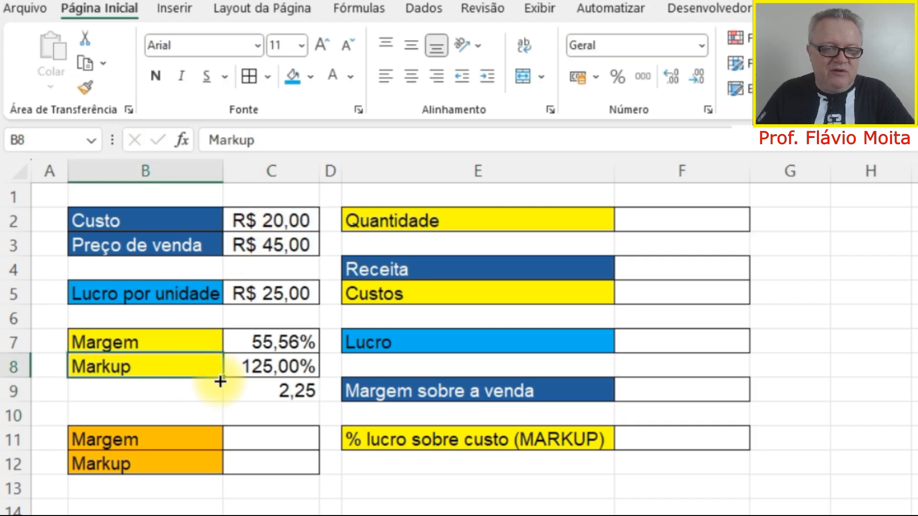
pyautogui.moveTo(225, 382); pyautogui.dragTo(226, 396)
pyautogui.click(283, 397)
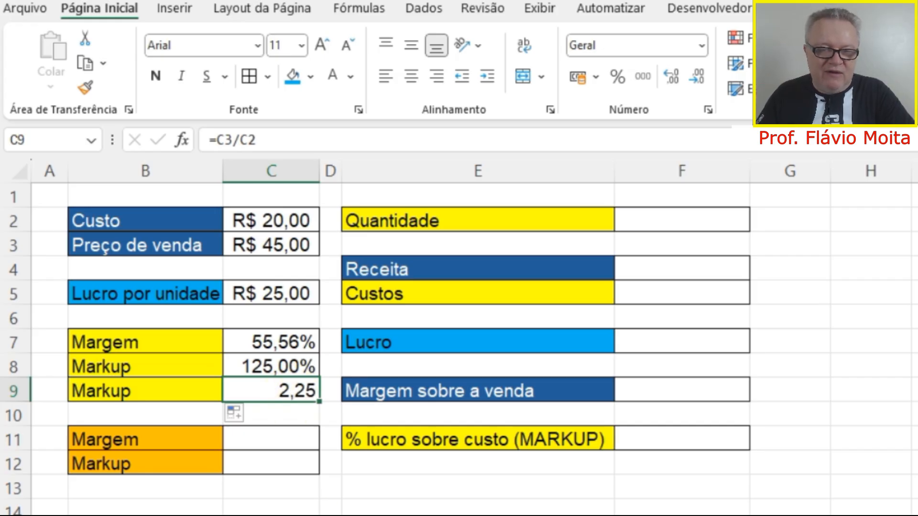
# Switch to the Calculator app, set it to standard mode and reposition its window.
pyautogui.hotkey('alt', 'Tab')
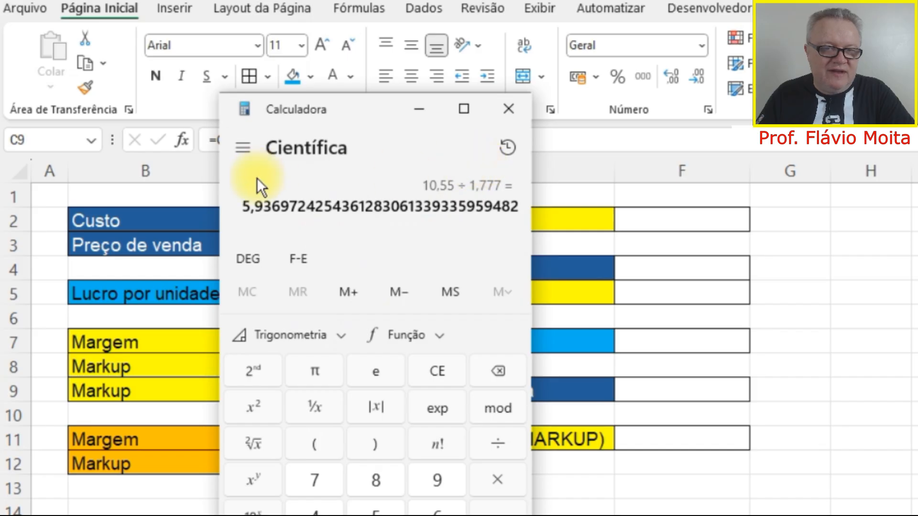
pyautogui.click(248, 149)
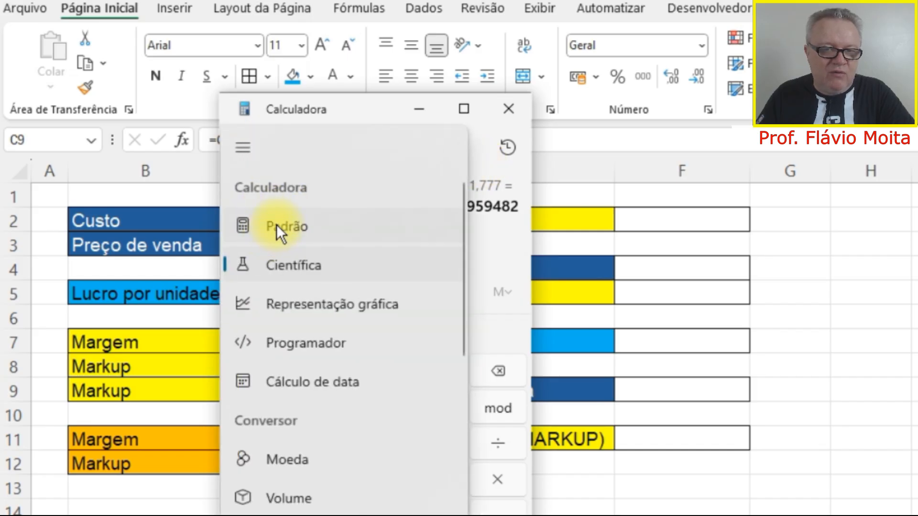
pyautogui.click(275, 225)
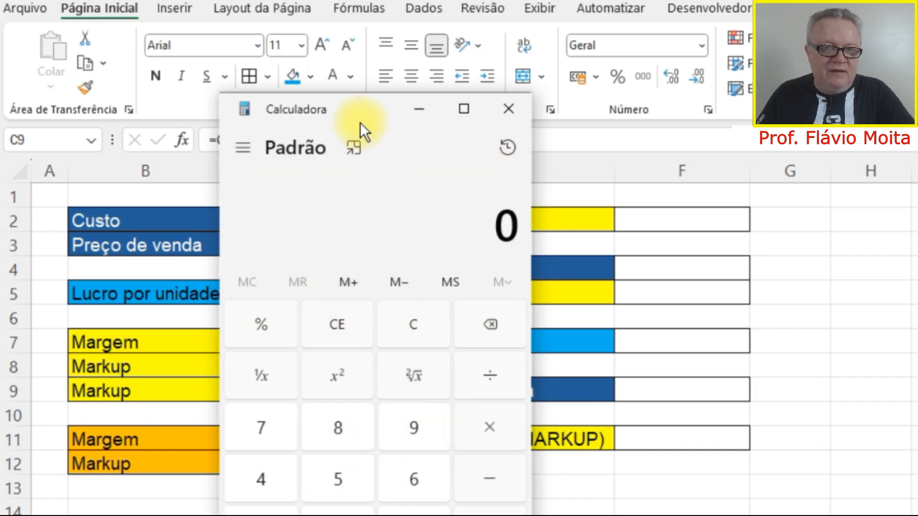
pyautogui.moveTo(360, 122); pyautogui.dragTo(308, 73)
# Check the multiplier by computing 20 × 2,25, and close the calculator.
pyautogui.click(305, 480)
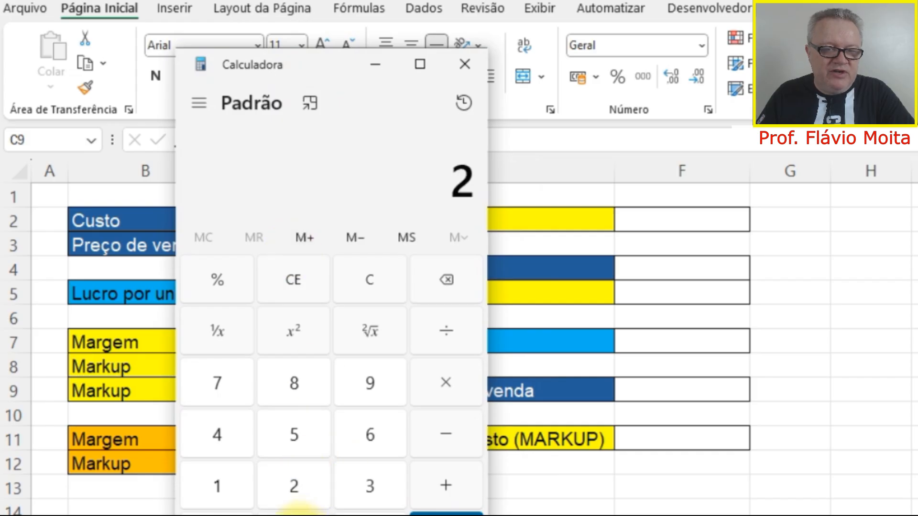
pyautogui.click(294, 514)
pyautogui.click(443, 386)
pyautogui.click(319, 503)
pyautogui.click(338, 512)
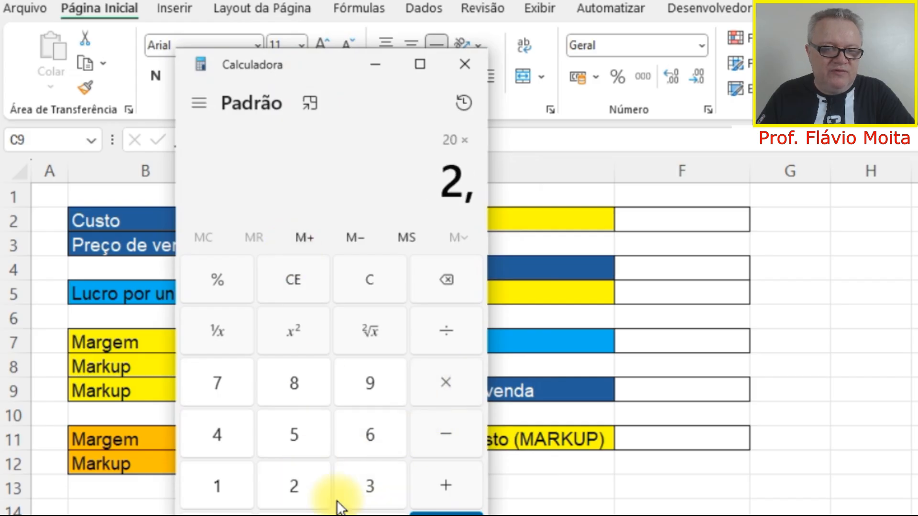
pyautogui.click(316, 493)
pyautogui.click(315, 433)
pyautogui.click(438, 510)
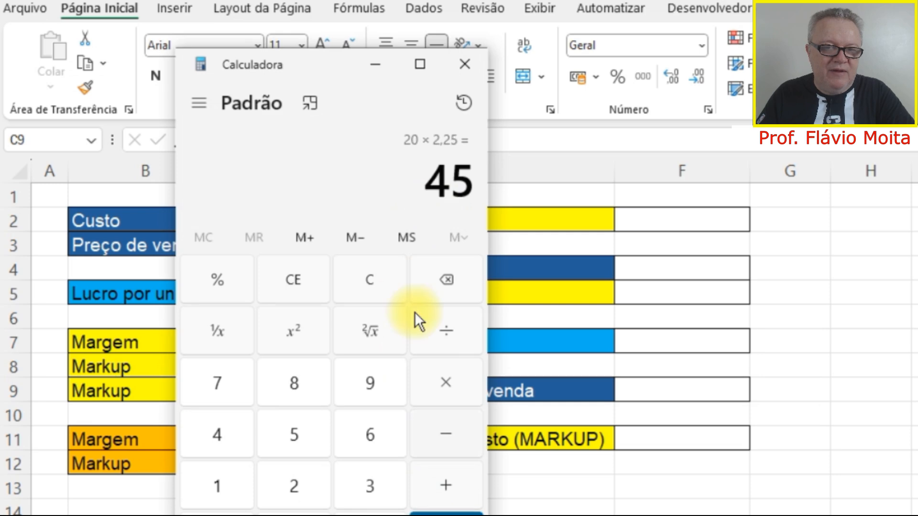
pyautogui.click(478, 63)
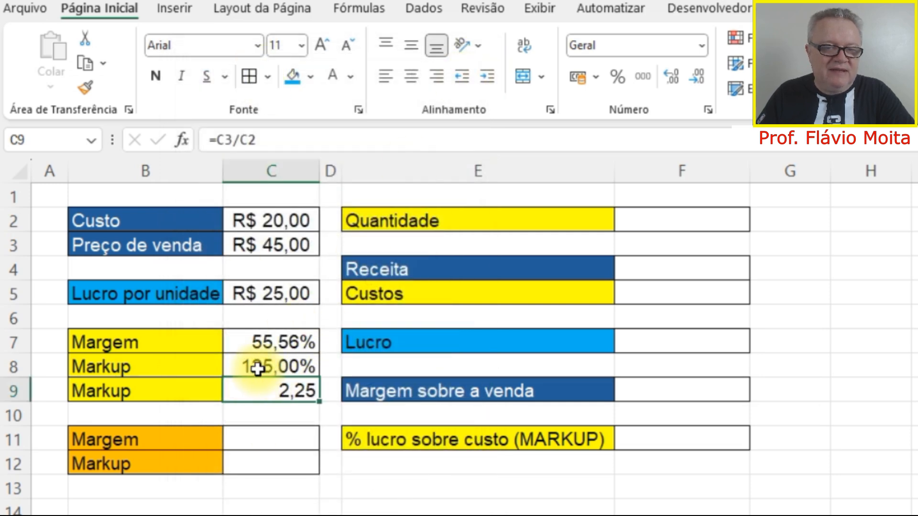
# Calculate the margin in C11 directly from cost and selling price with =1-C2/C3.
pyautogui.click(257, 371)
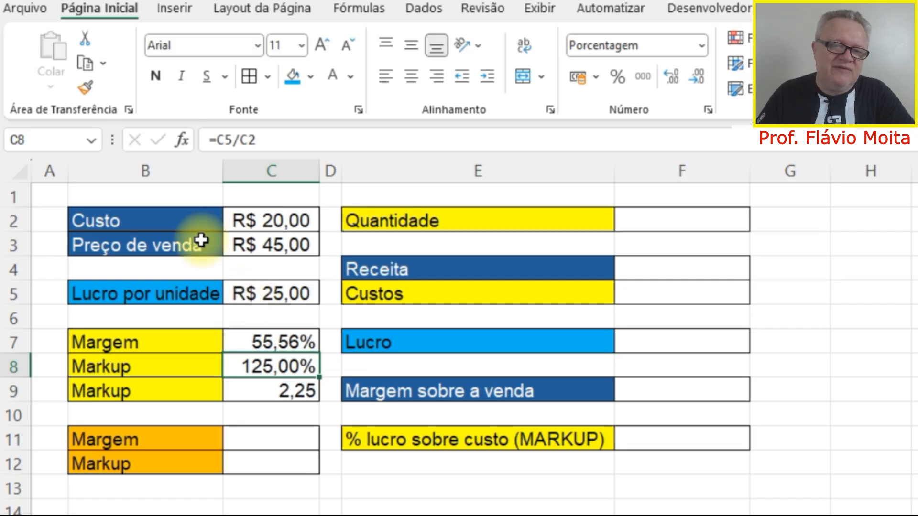
pyautogui.click(173, 293)
pyautogui.click(289, 293)
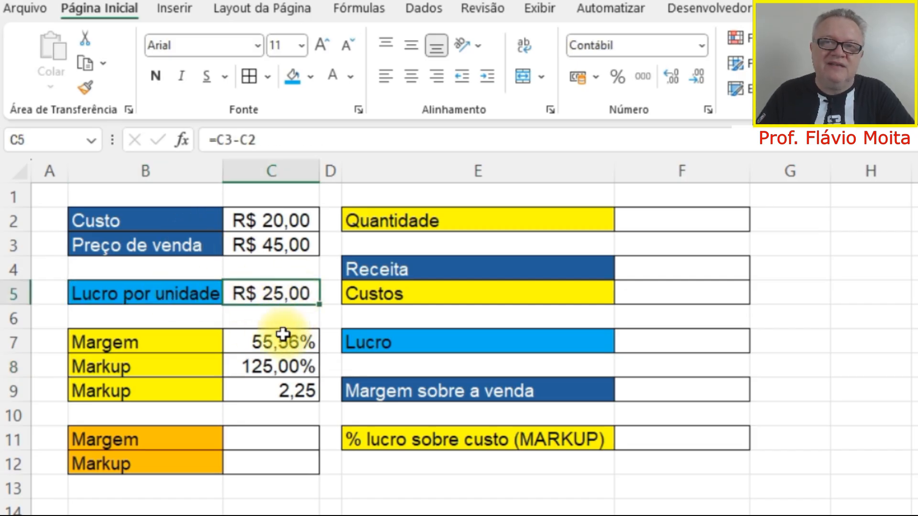
pyautogui.click(196, 443)
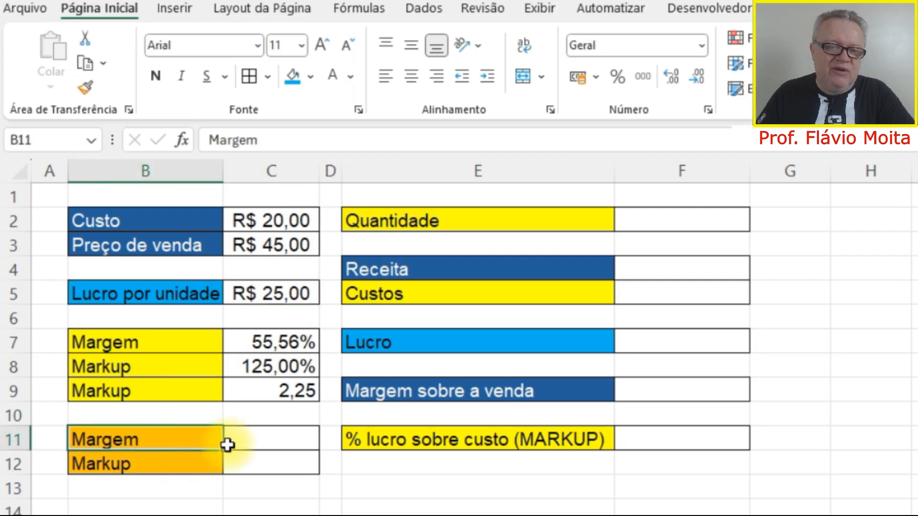
pyautogui.click(264, 441)
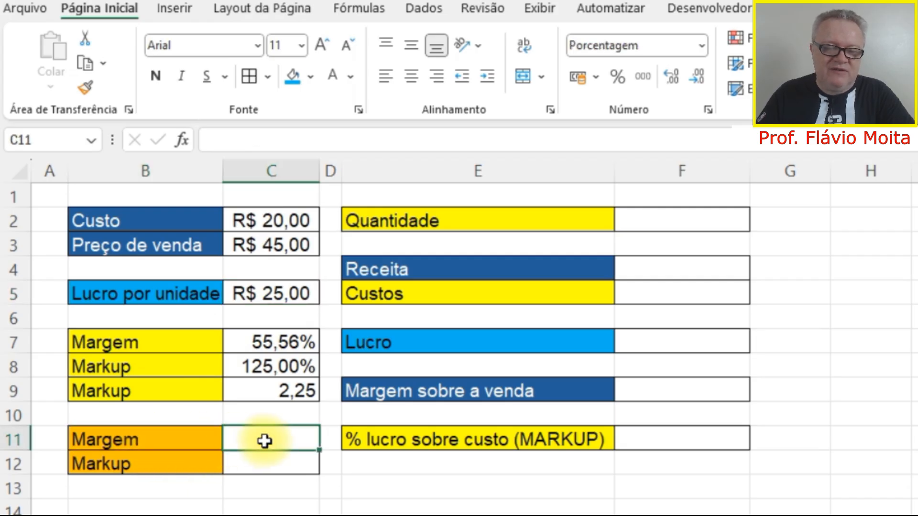
pyautogui.write('=1-')
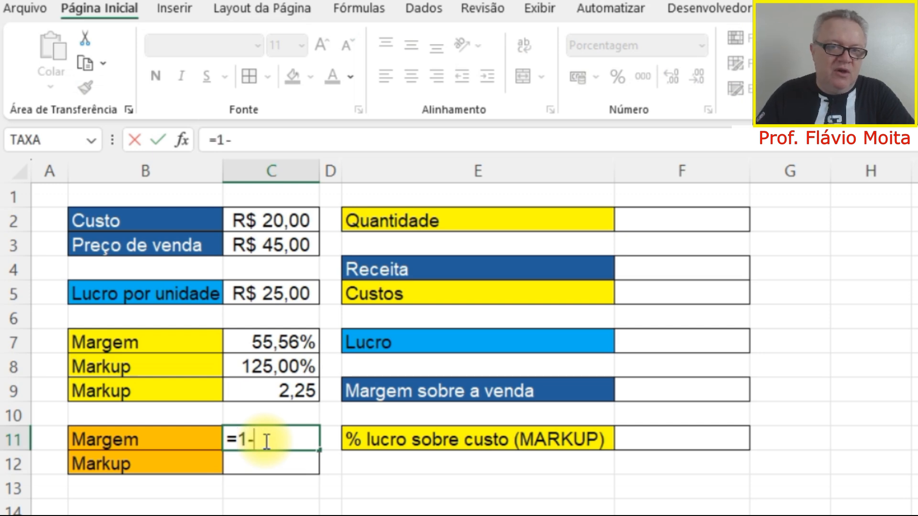
pyautogui.click(275, 218)
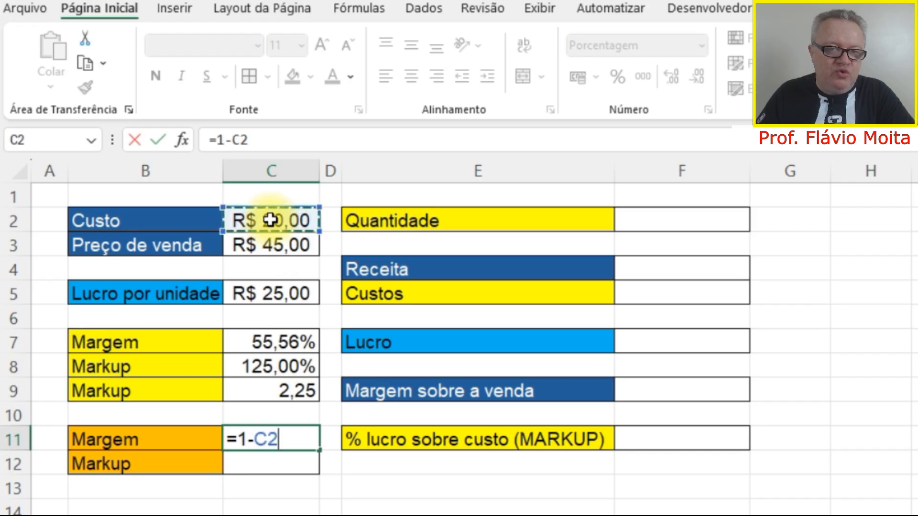
pyautogui.write('/')
pyautogui.click(282, 245)
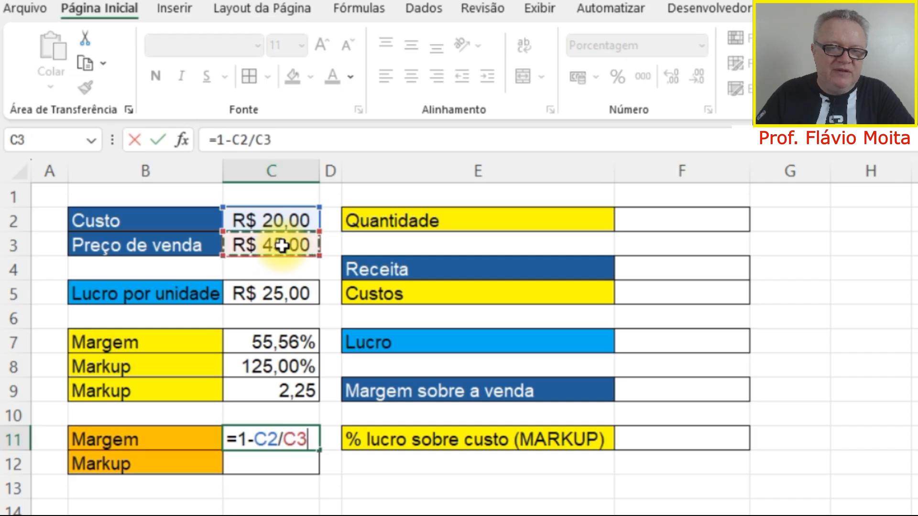
pyautogui.press('Return')
pyautogui.press('Up')
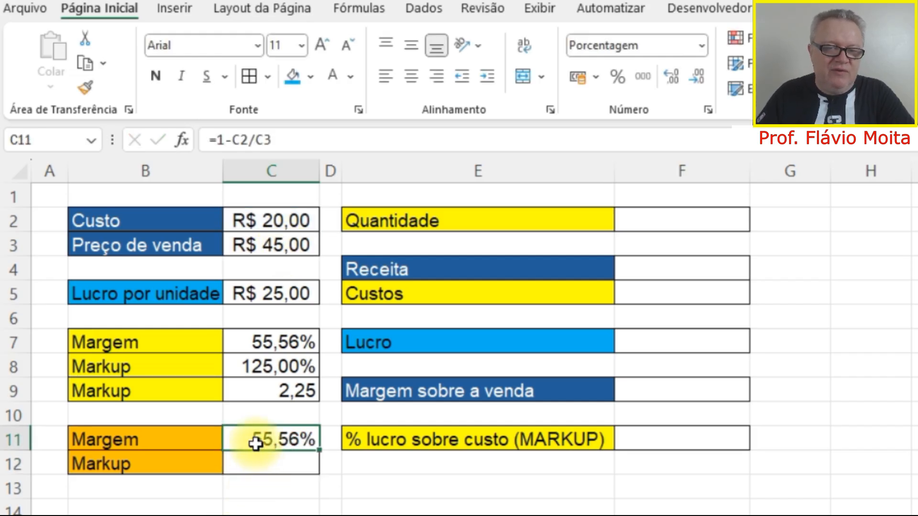
# Reapply the percentage style to the margin in C7 and restore its two decimal places.
pyautogui.click(265, 342)
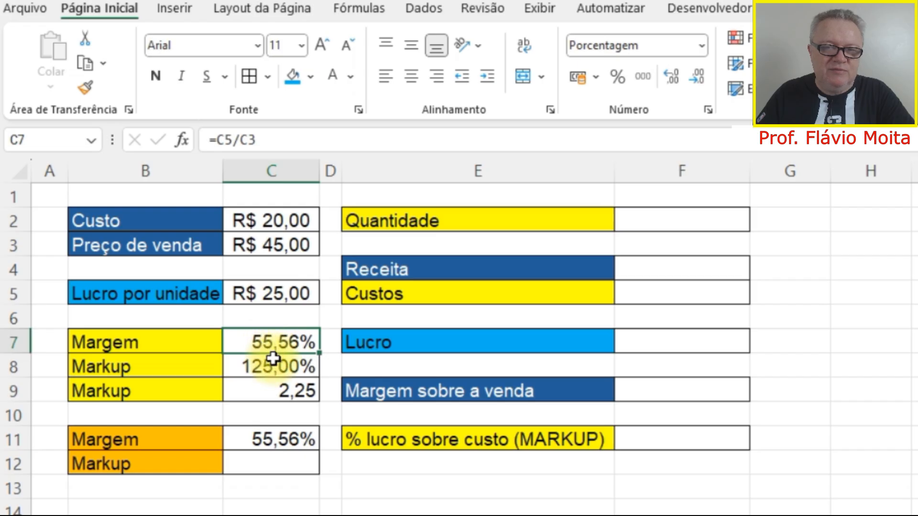
pyautogui.click(620, 77)
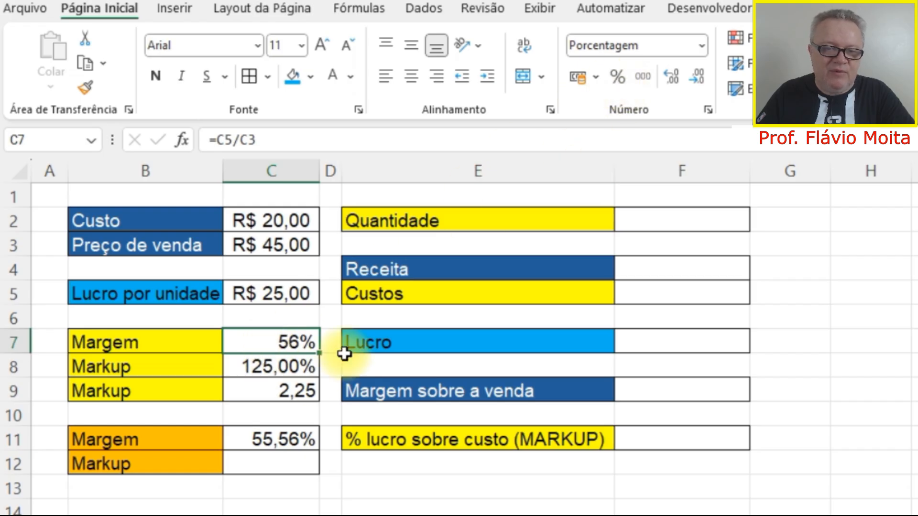
pyautogui.click(675, 75)
pyautogui.click(676, 75)
# Calculate the markup in C12 directly from selling price and cost with =C3/C2-1, and compare it with C8.
pyautogui.click(272, 459)
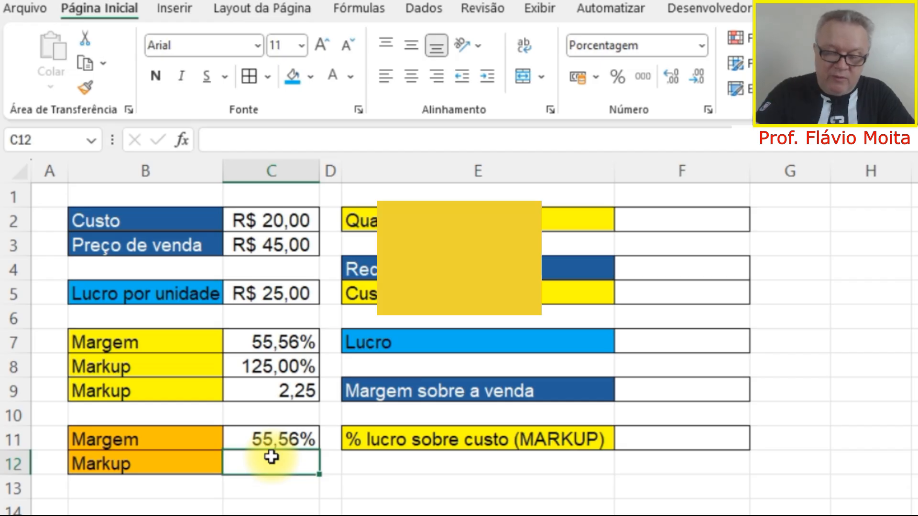
pyautogui.write('=')
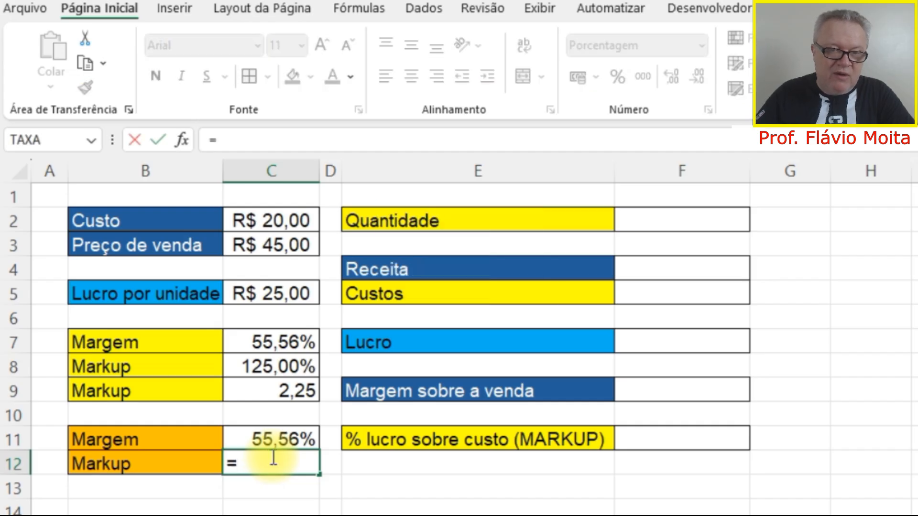
pyautogui.click(286, 245)
pyautogui.write('/')
pyautogui.click(282, 218)
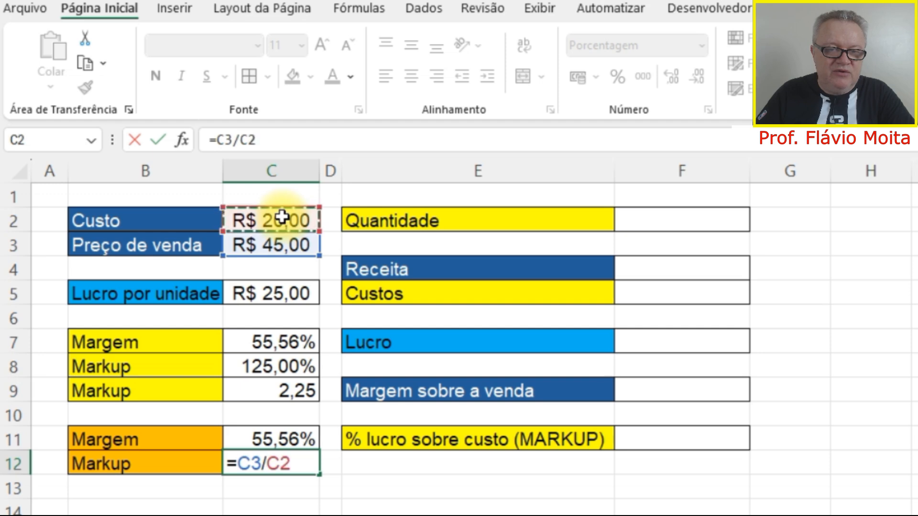
pyautogui.write('-1')
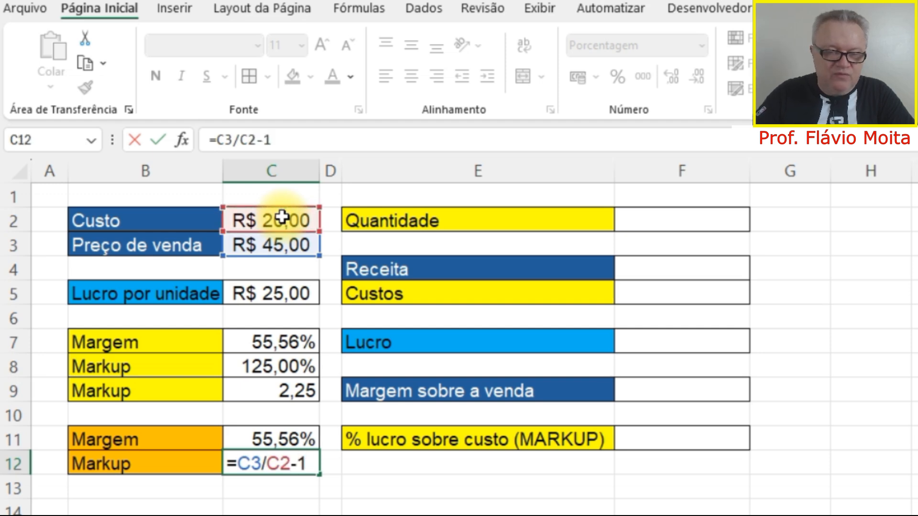
pyautogui.press('Return')
pyautogui.press('Up')
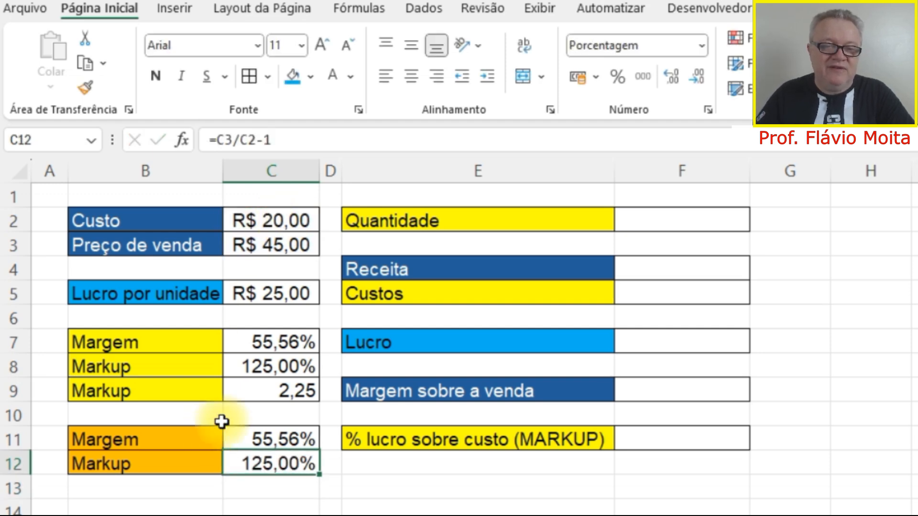
pyautogui.click(250, 365)
pyautogui.click(258, 458)
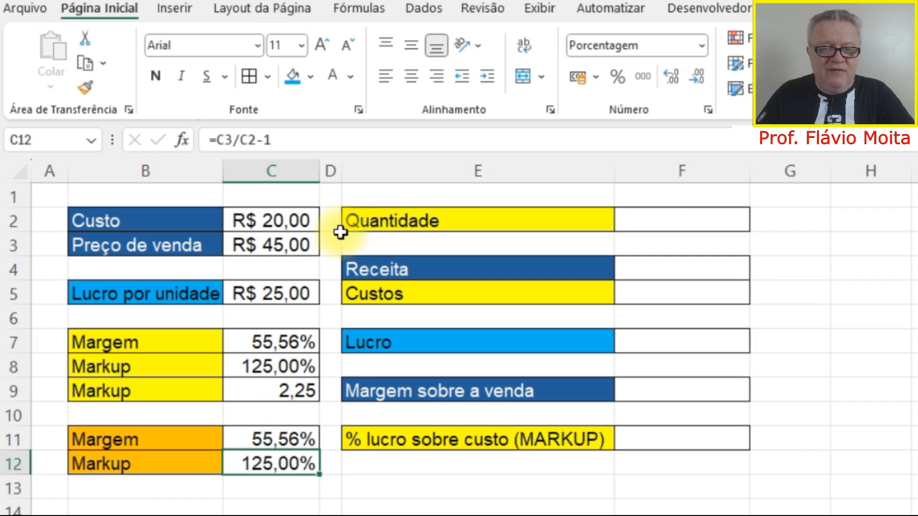
# Enter 800 as the quantity in F2 of the second table.
pyautogui.moveTo(553, 224); pyautogui.dragTo(653, 431)
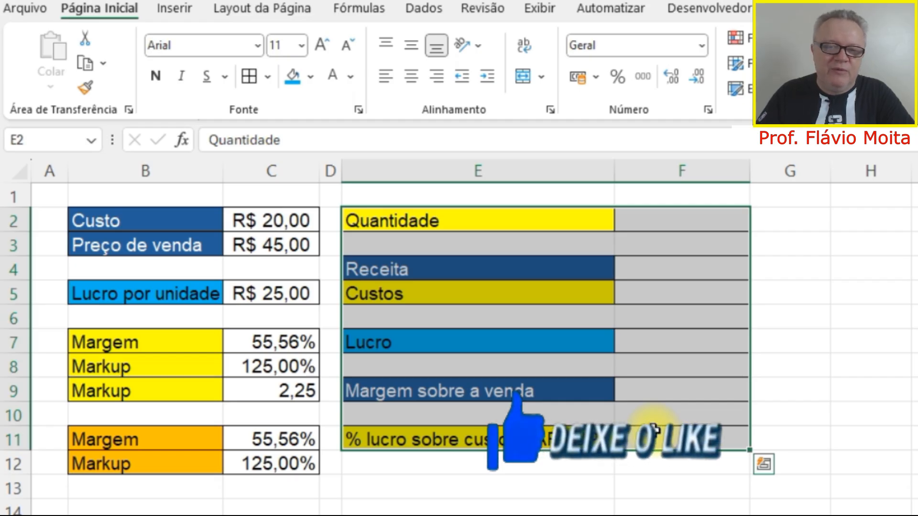
pyautogui.click(528, 217)
pyautogui.click(672, 217)
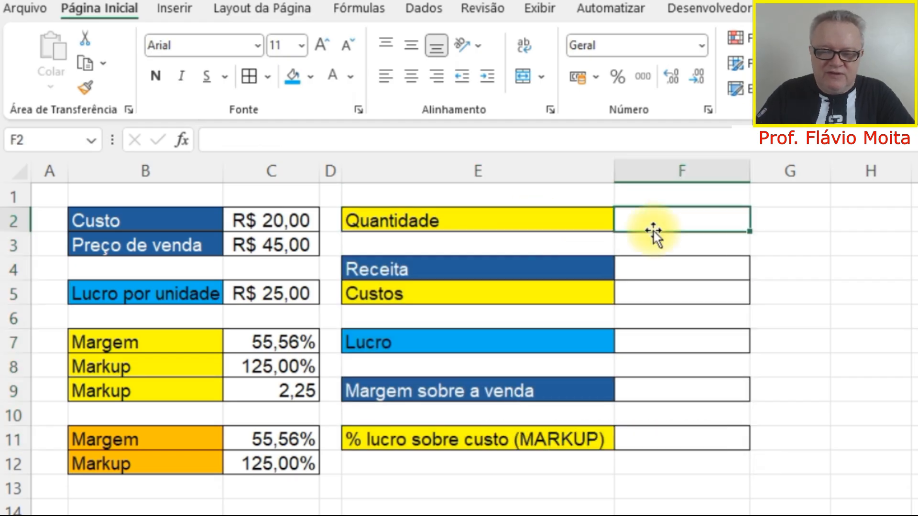
pyautogui.write('800')
pyautogui.press('Return')
pyautogui.click(653, 231)
# Examine the revenue row alongside the quantity in F2 and the unit cost in C2.
pyautogui.click(411, 266)
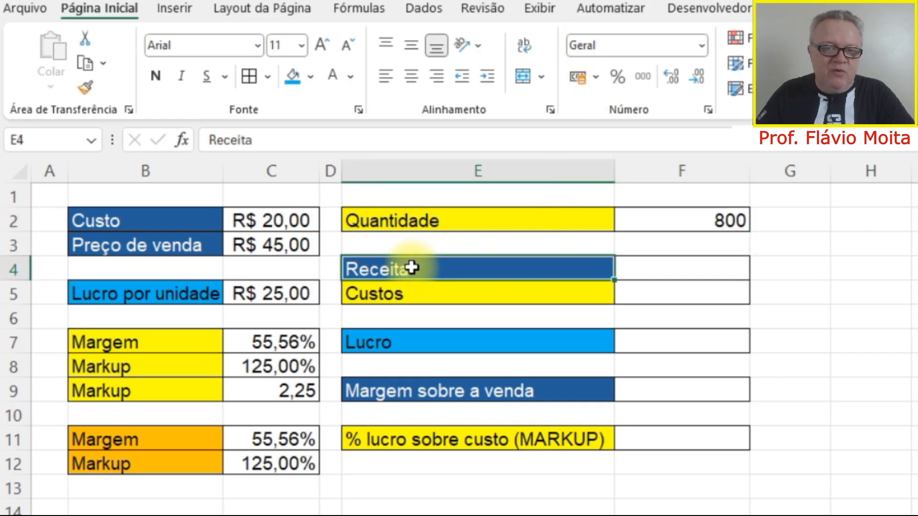
pyautogui.click(662, 269)
pyautogui.click(676, 221)
pyautogui.click(684, 266)
pyautogui.click(224, 219)
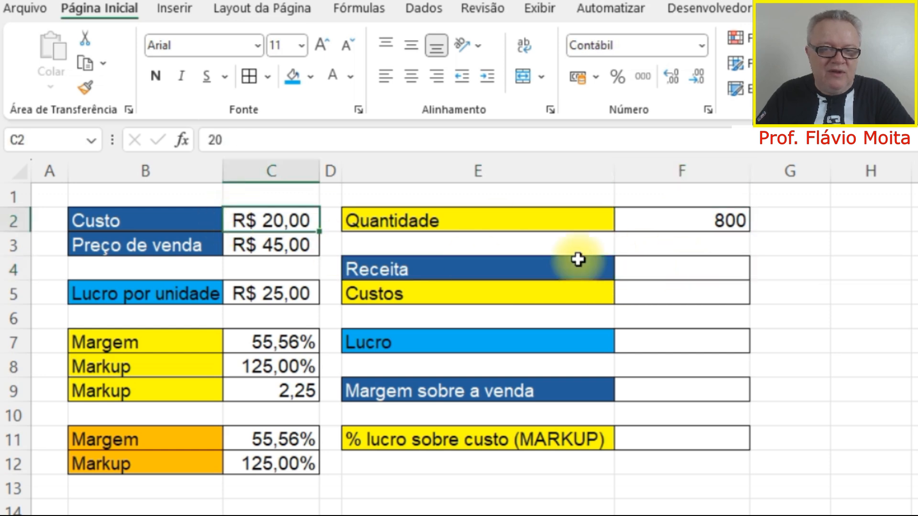
# Calculate the revenue in F4 as quantity times selling price with =F2*C3.
pyautogui.click(559, 271)
pyautogui.click(278, 252)
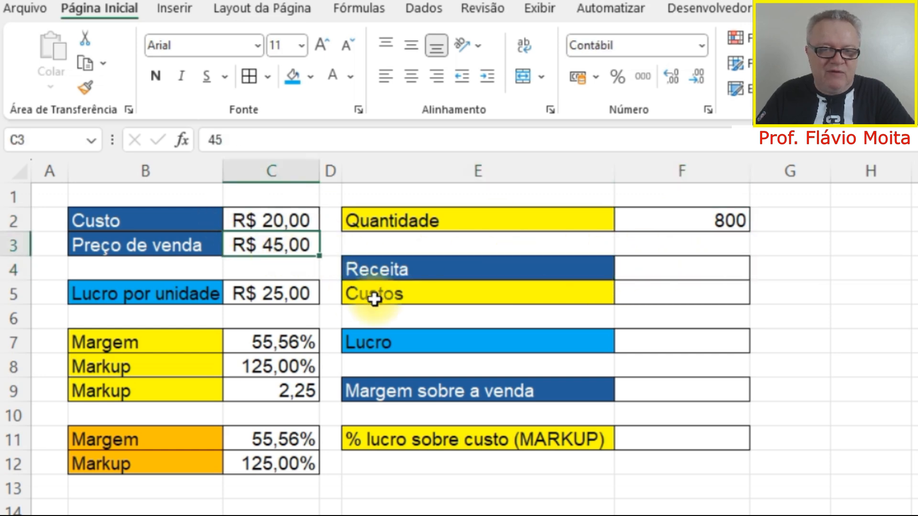
pyautogui.click(712, 270)
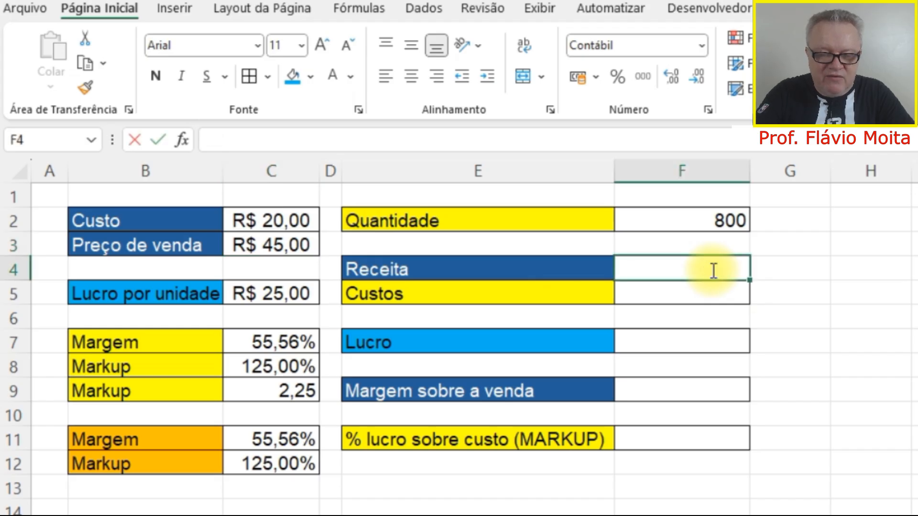
pyautogui.write('=')
pyautogui.click(704, 218)
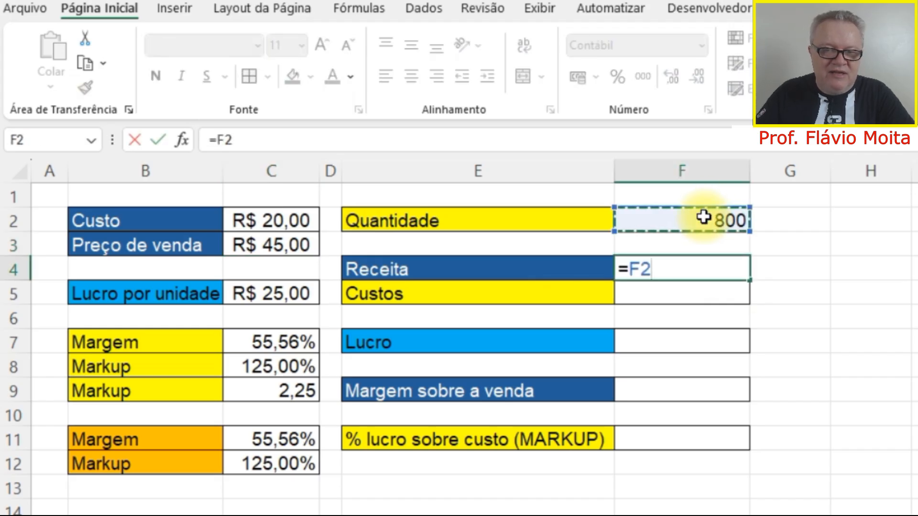
pyautogui.write('*')
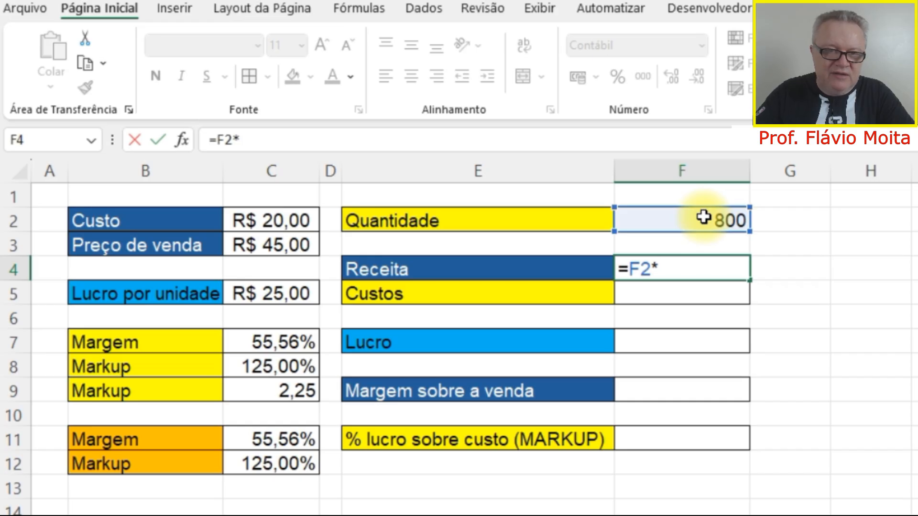
pyautogui.click(283, 247)
pyautogui.press('Return')
pyautogui.press('Up')
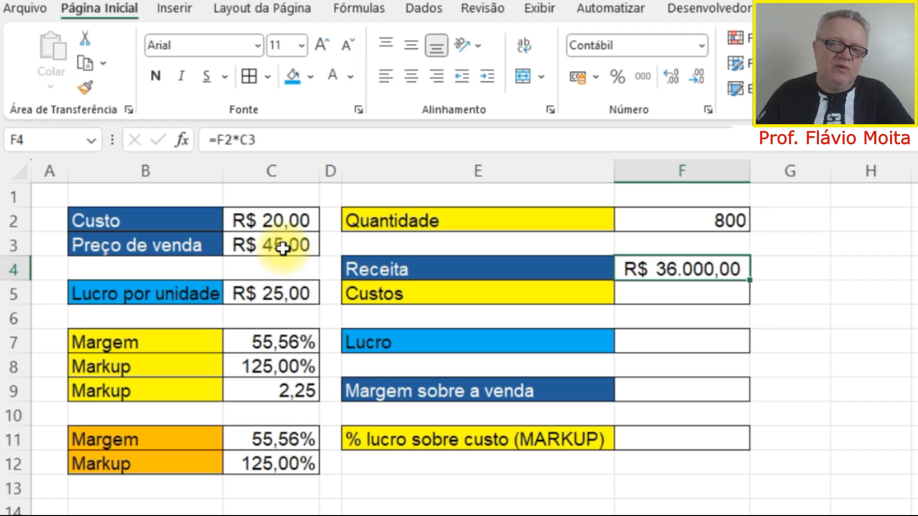
# Calculate the total costs in F5 as quantity times unit cost with =F2*C2.
pyautogui.click(659, 297)
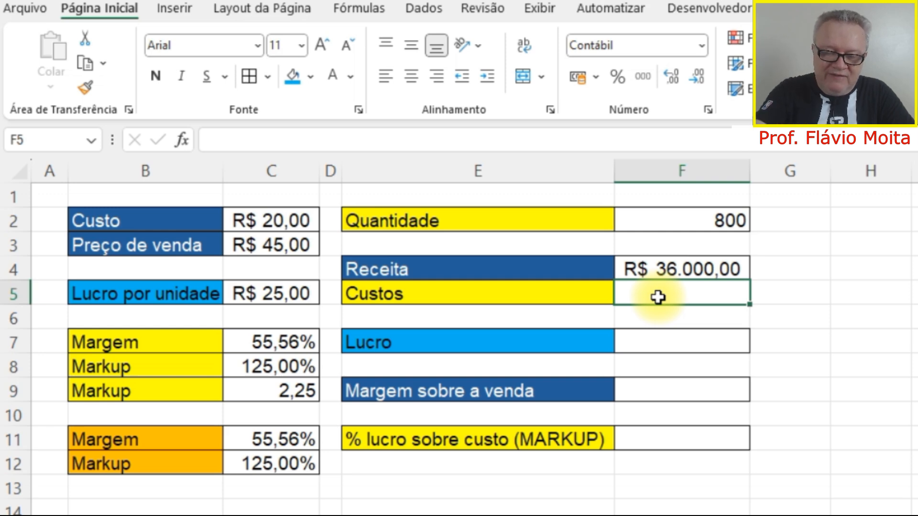
pyautogui.write('=')
pyautogui.click(732, 215)
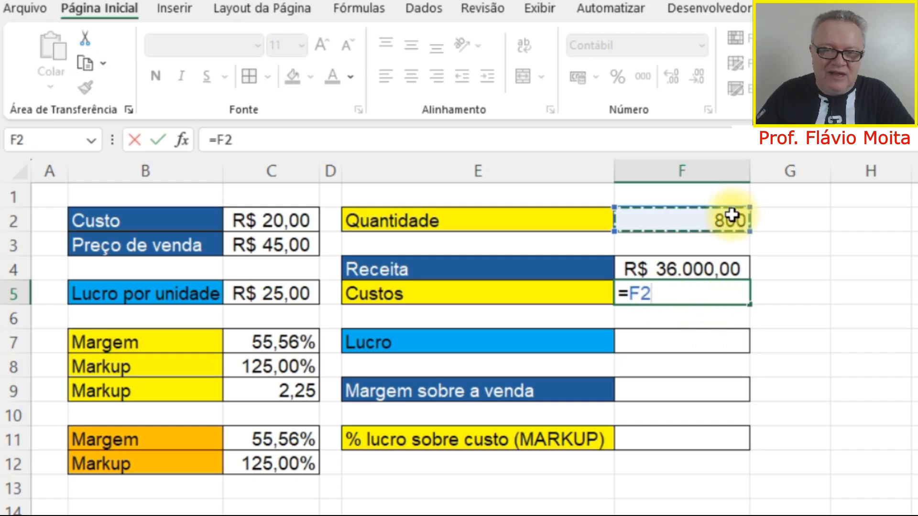
pyautogui.write('*')
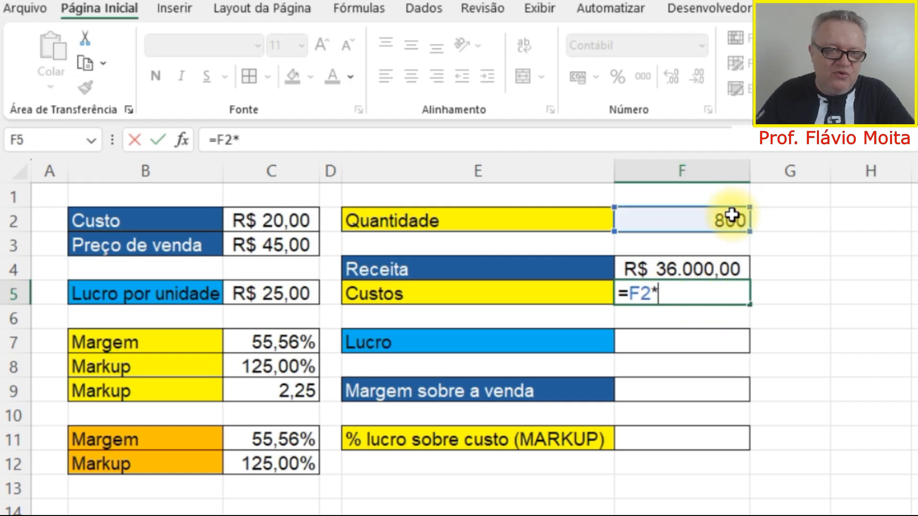
pyautogui.click(275, 224)
pyautogui.press('Return')
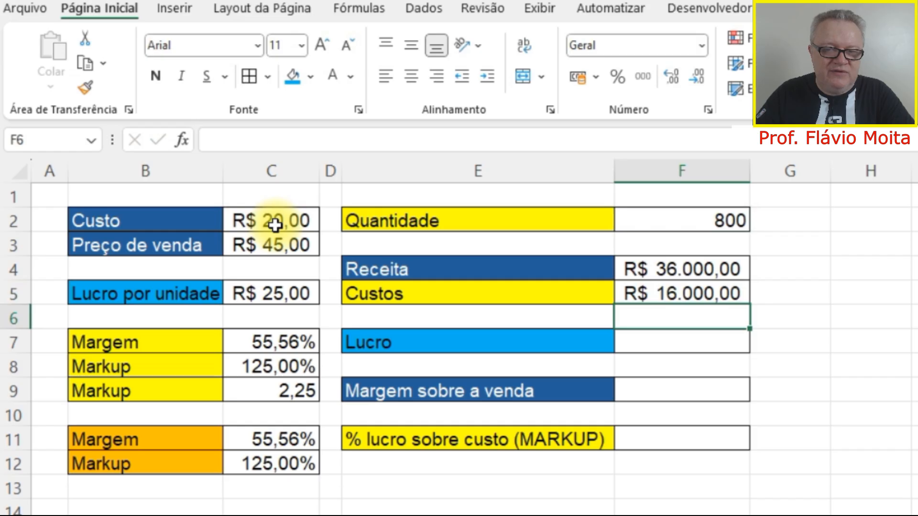
pyautogui.click(705, 292)
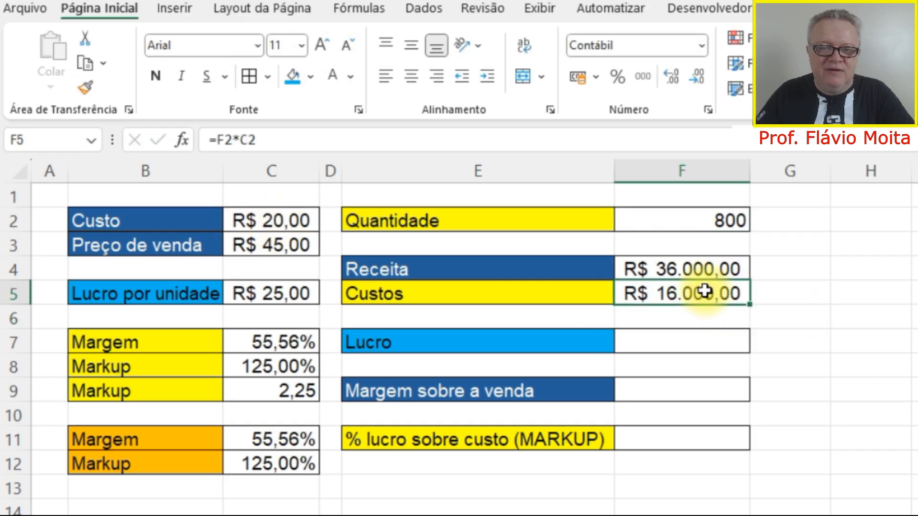
# Calculate the total profit in F7 as revenue minus costs with =F4-F5.
pyautogui.click(479, 335)
pyautogui.click(670, 336)
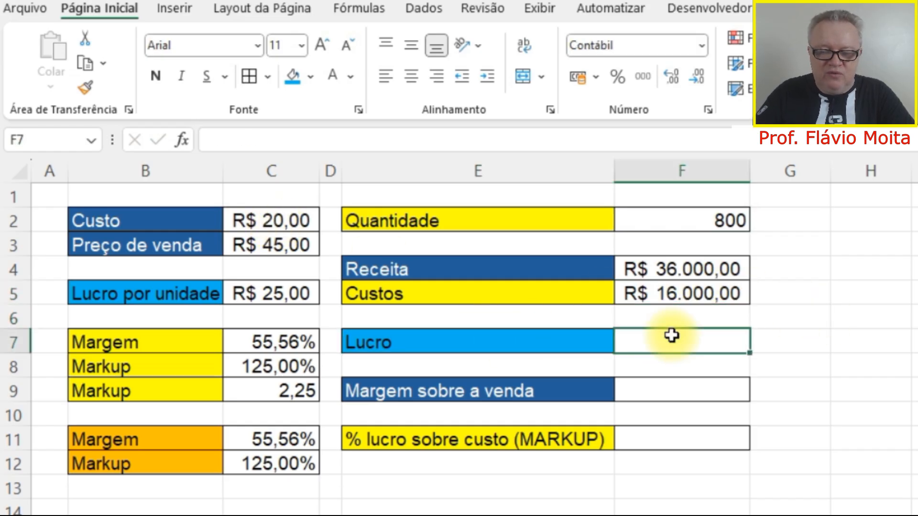
pyautogui.write('=')
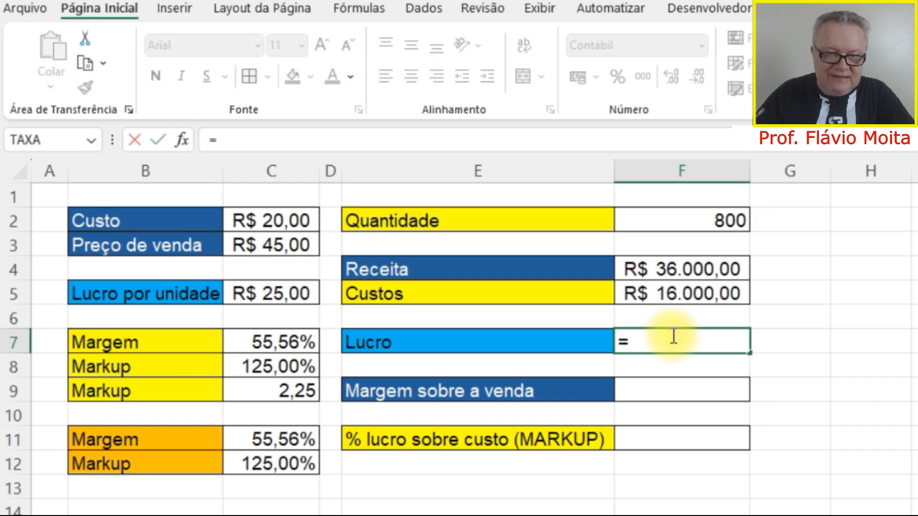
pyautogui.click(679, 277)
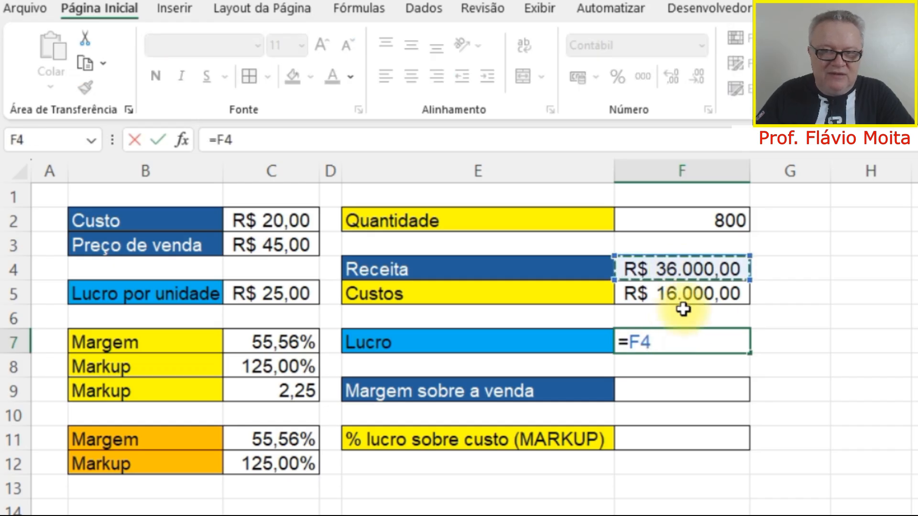
pyautogui.write('-')
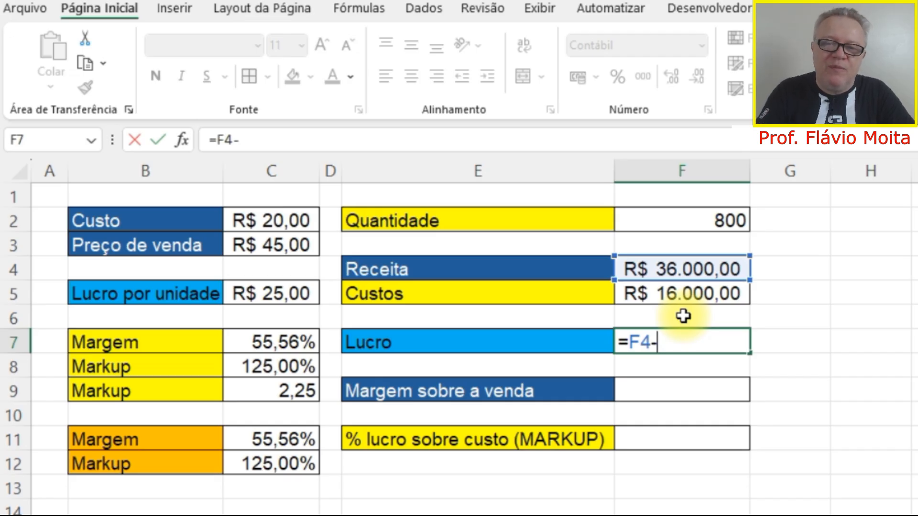
pyautogui.click(688, 291)
pyautogui.press('Return')
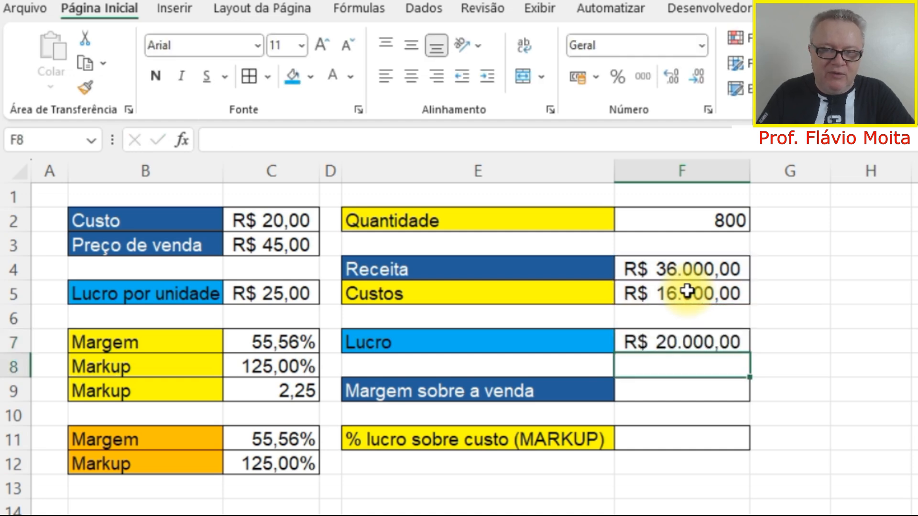
# Review the unit margin and markup formulas in C7 and C8, and calculate the margin on sales in F9 with =F7/F4.
pyautogui.click(556, 383)
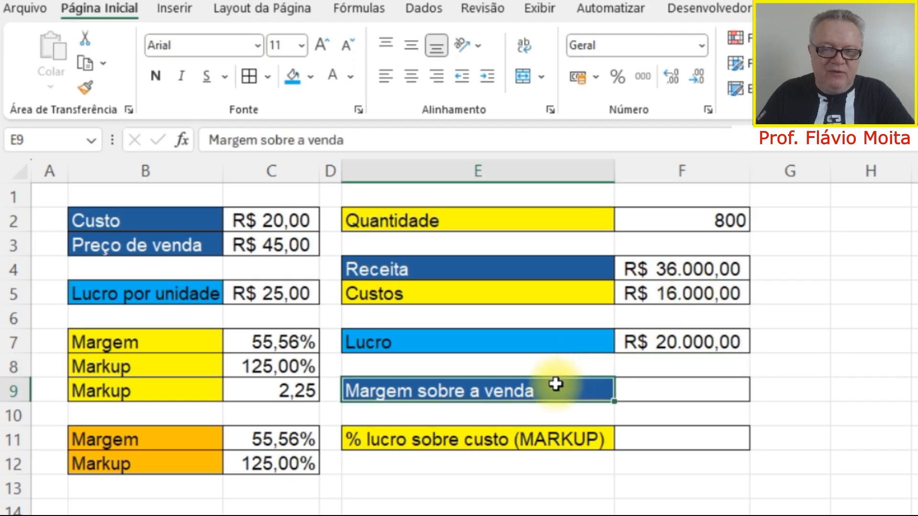
pyautogui.click(555, 447)
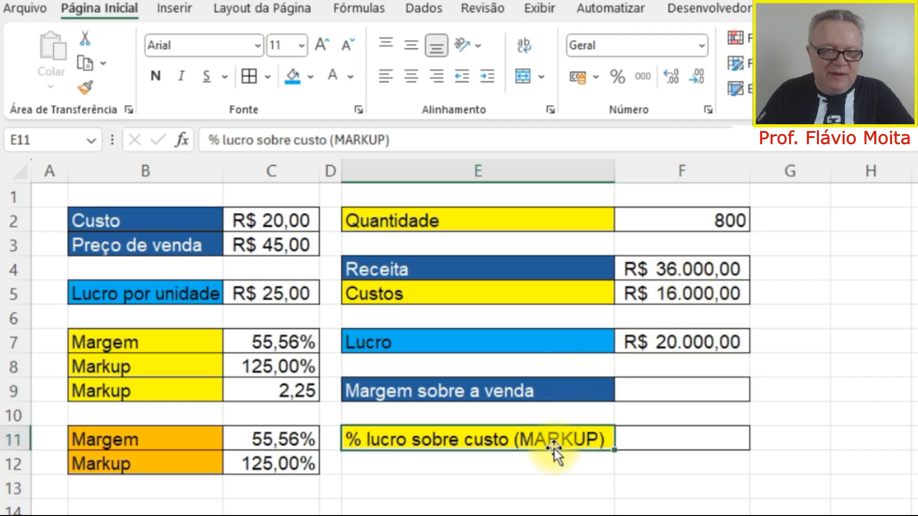
pyautogui.click(276, 334)
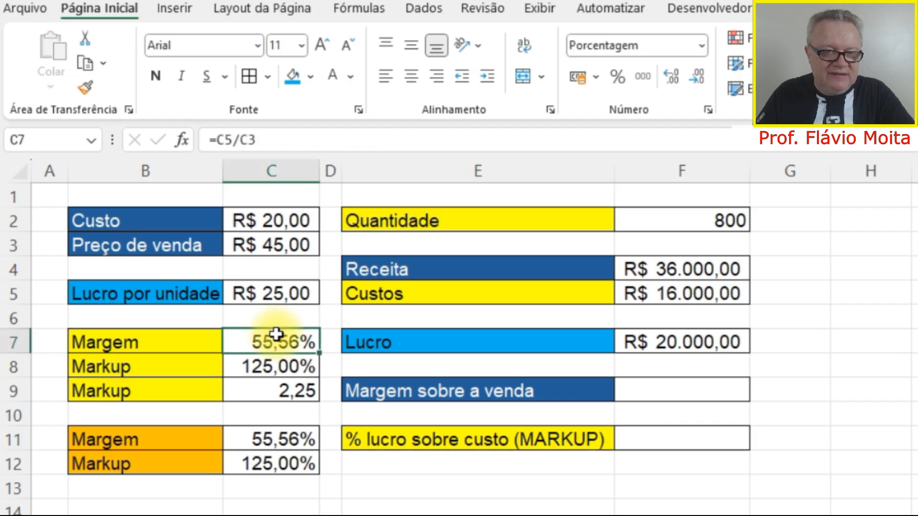
pyautogui.click(283, 369)
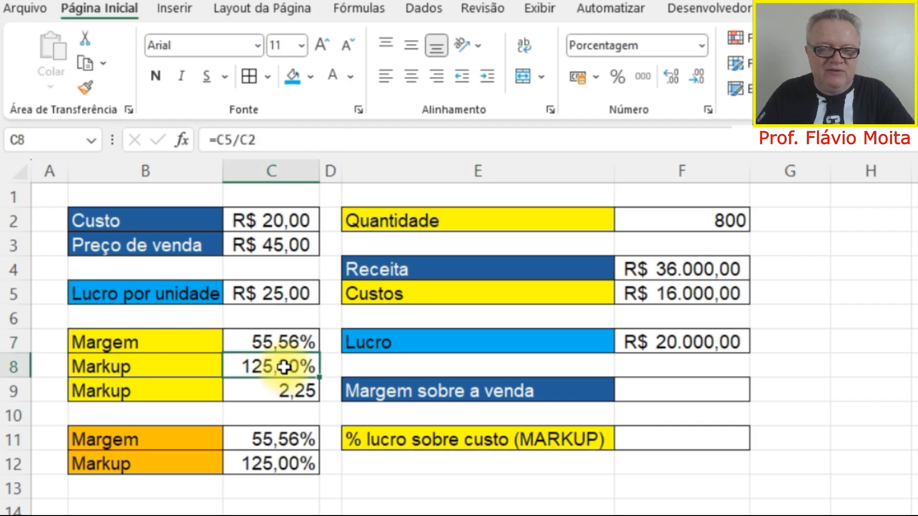
pyautogui.click(639, 387)
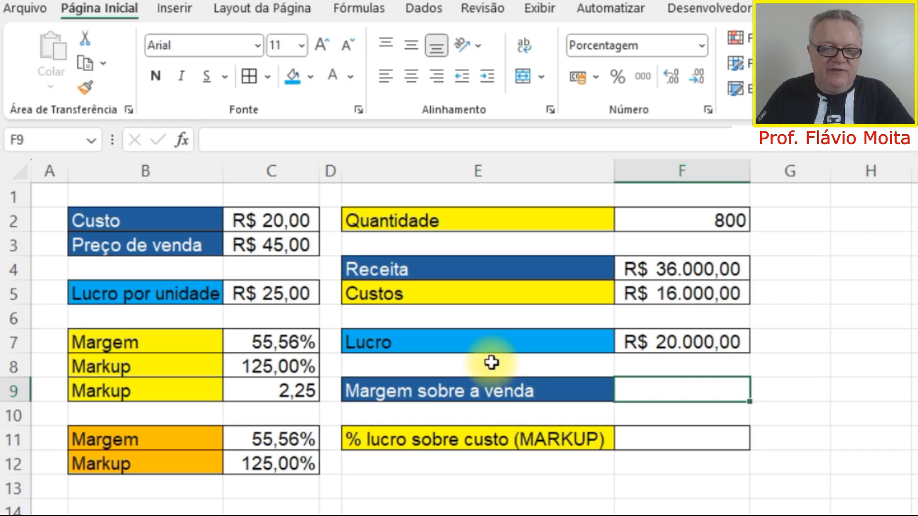
pyautogui.write('=')
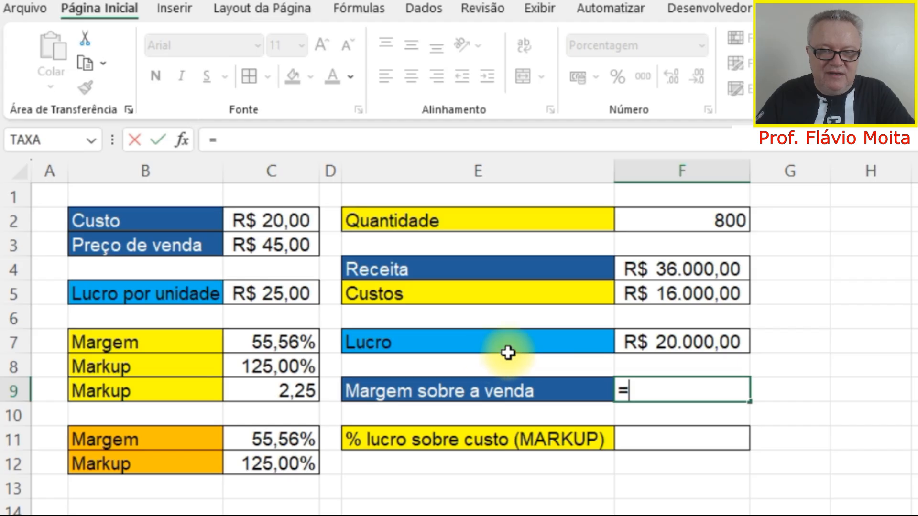
pyautogui.click(690, 345)
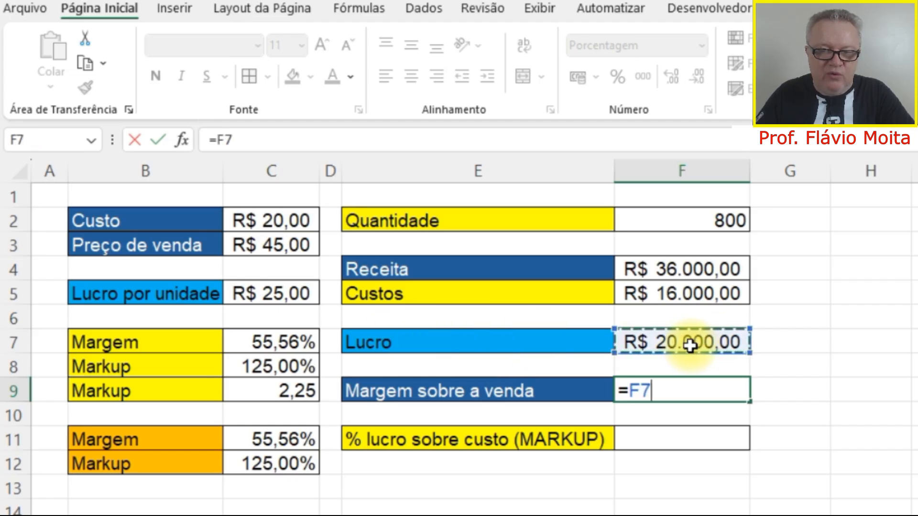
pyautogui.write('/')
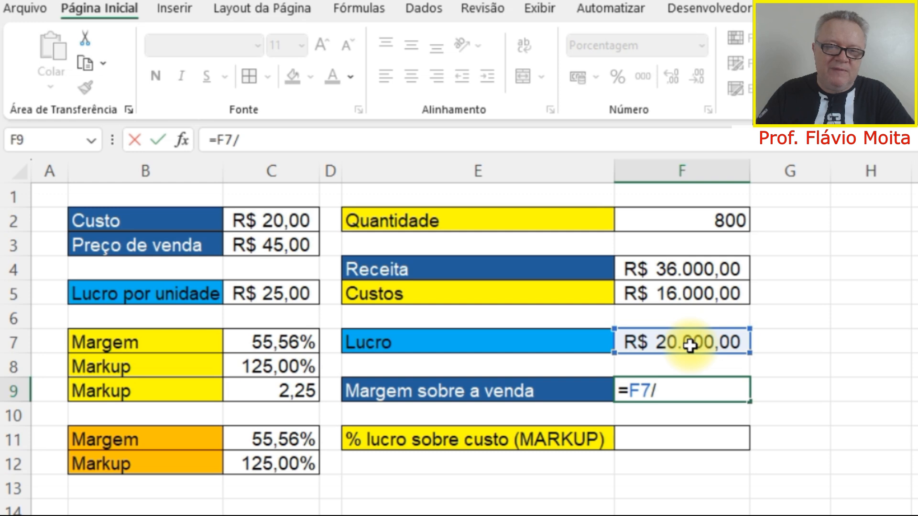
pyautogui.click(674, 263)
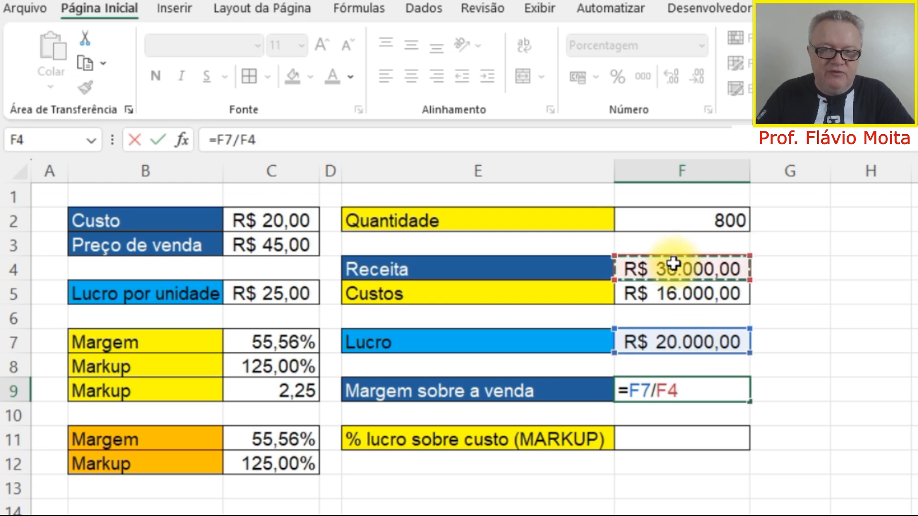
pyautogui.press('Return')
pyautogui.press('Up')
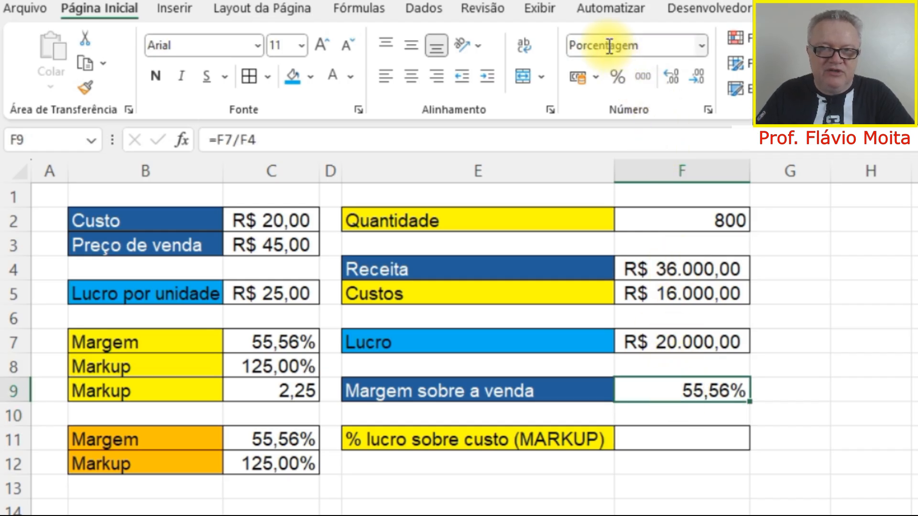
# Show the margin in F9 in comma style and return it to percentage style with two decimal places.
pyautogui.click(642, 77)
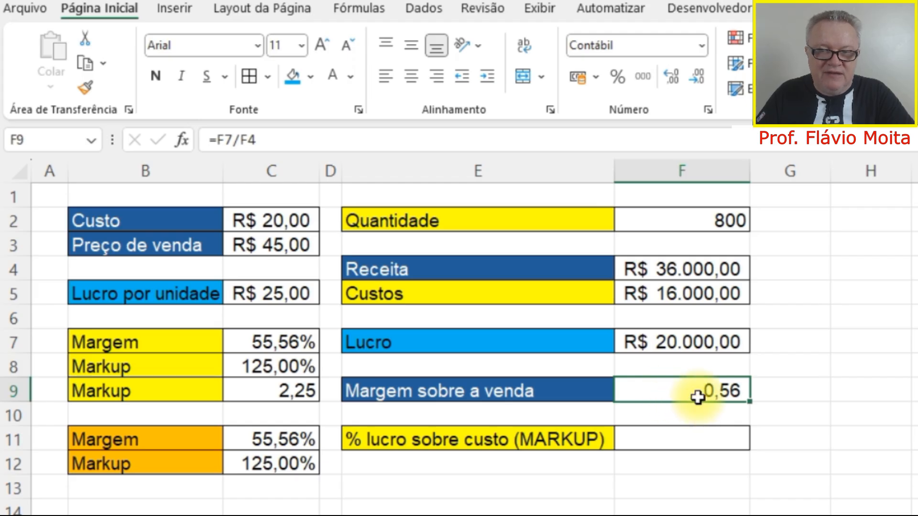
pyautogui.click(618, 78)
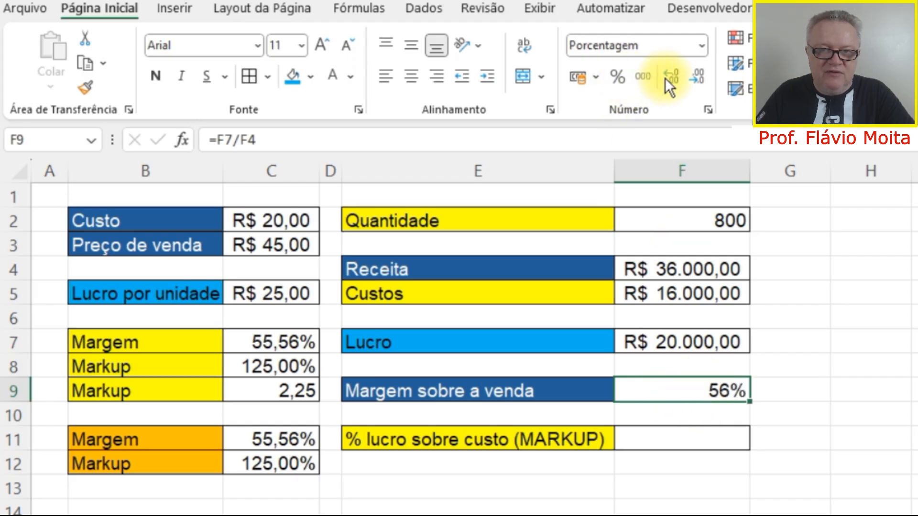
pyautogui.click(673, 77)
pyautogui.click(672, 77)
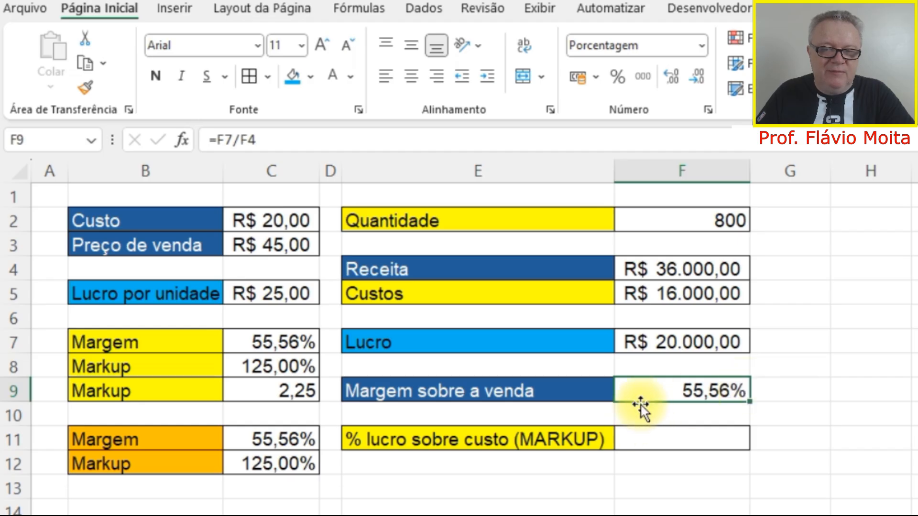
# Replace the margin formula in F9 with =1-F5/F4, calculating it directly from costs and revenue.
pyautogui.press('Delete')
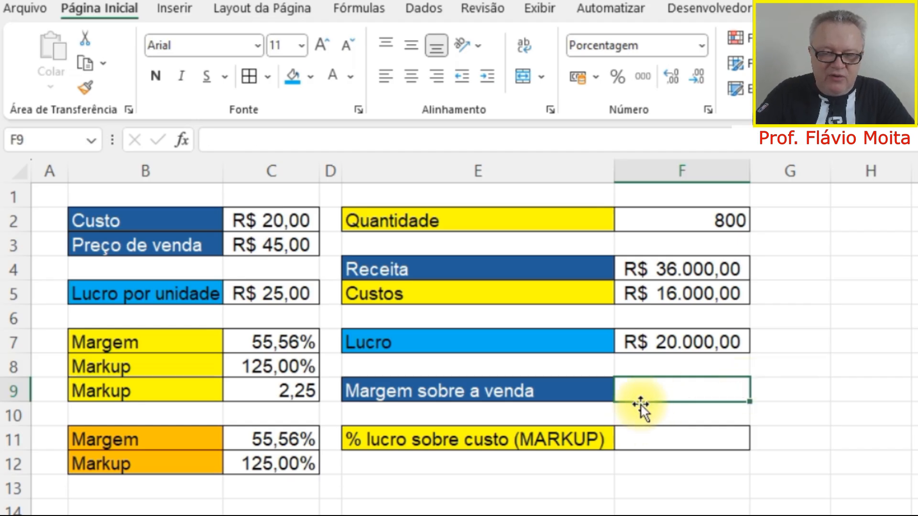
pyautogui.write('=')
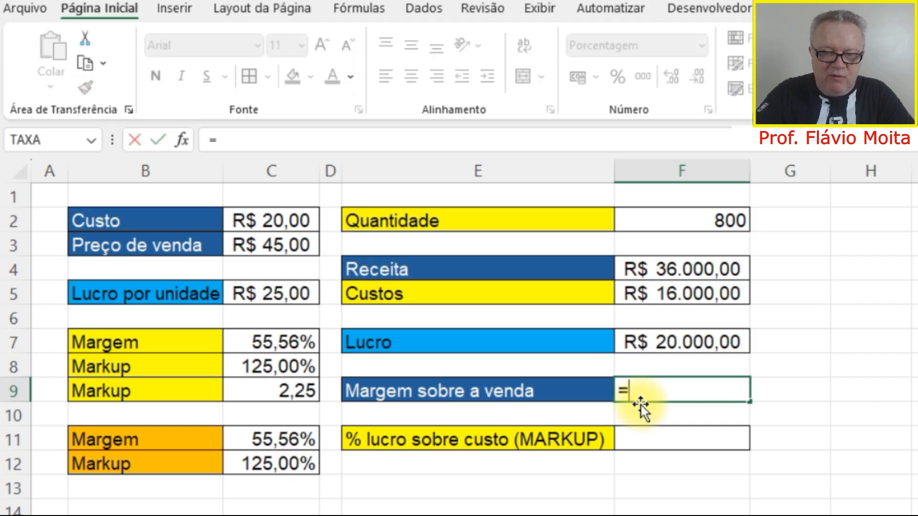
pyautogui.write('1-')
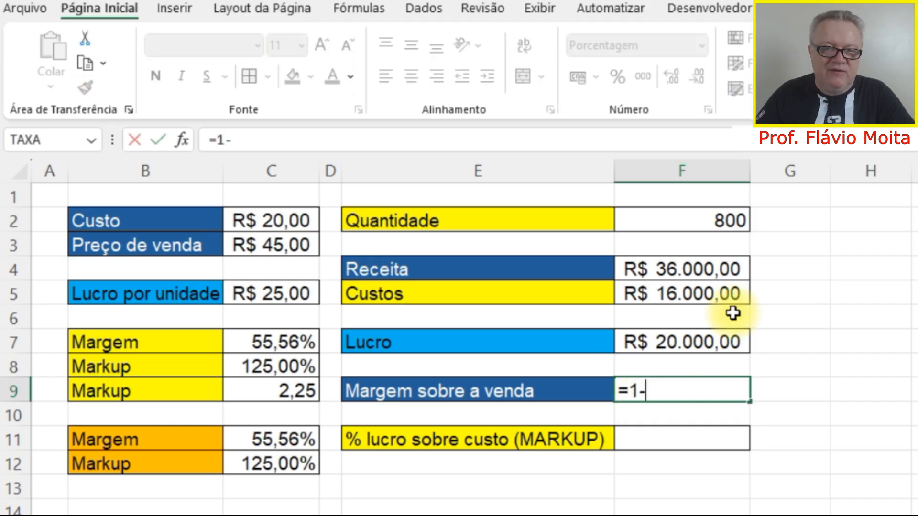
pyautogui.click(658, 290)
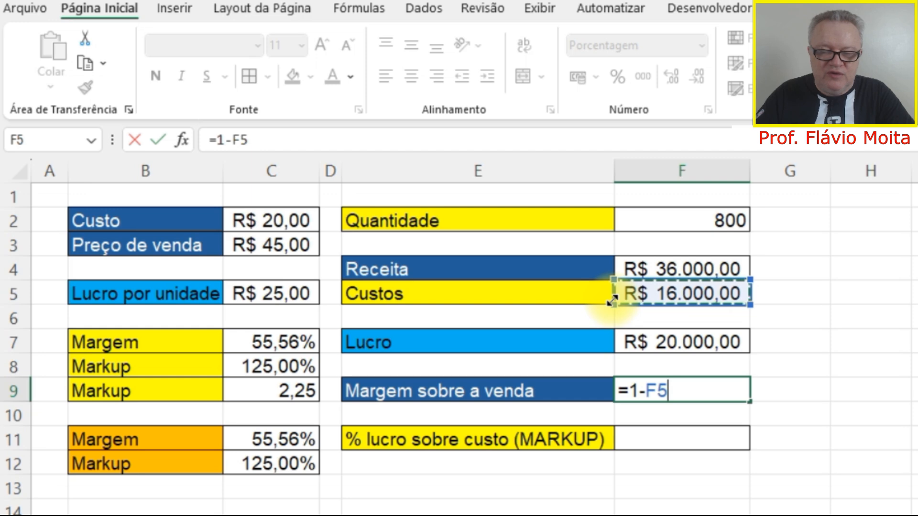
pyautogui.write('/')
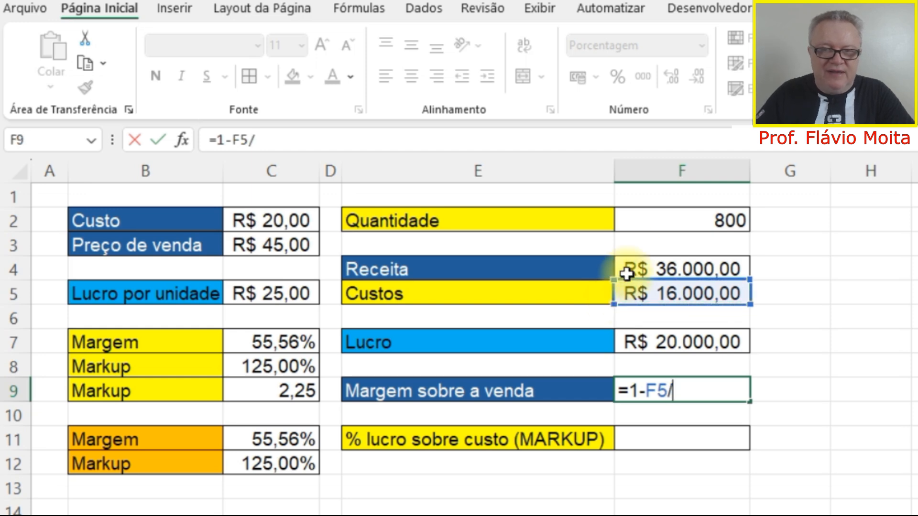
pyautogui.click(649, 264)
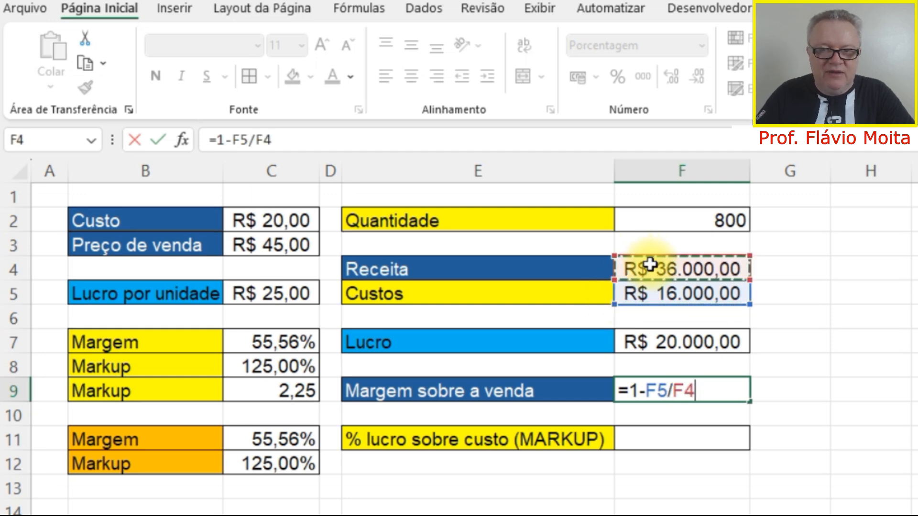
pyautogui.press('Return')
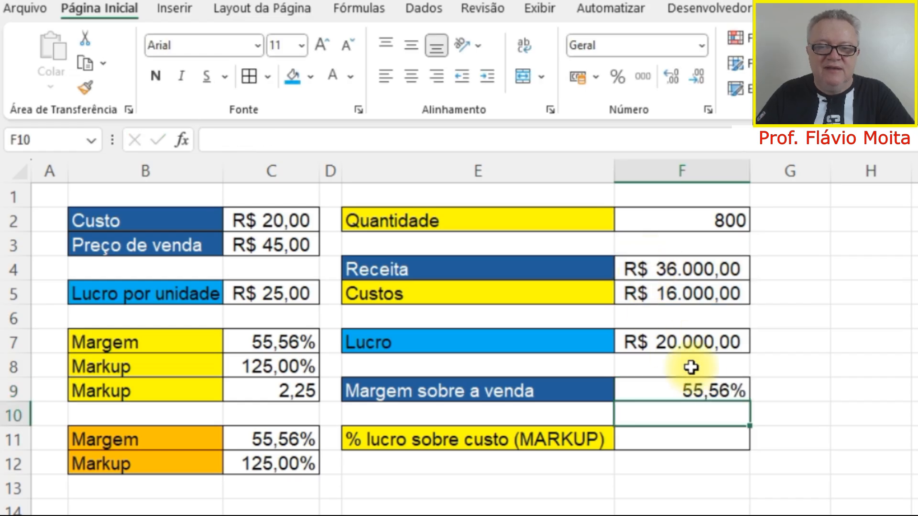
# Calculate the markup on cost in F11 as total profit divided by total costs with =F7/F5.
pyautogui.click(639, 389)
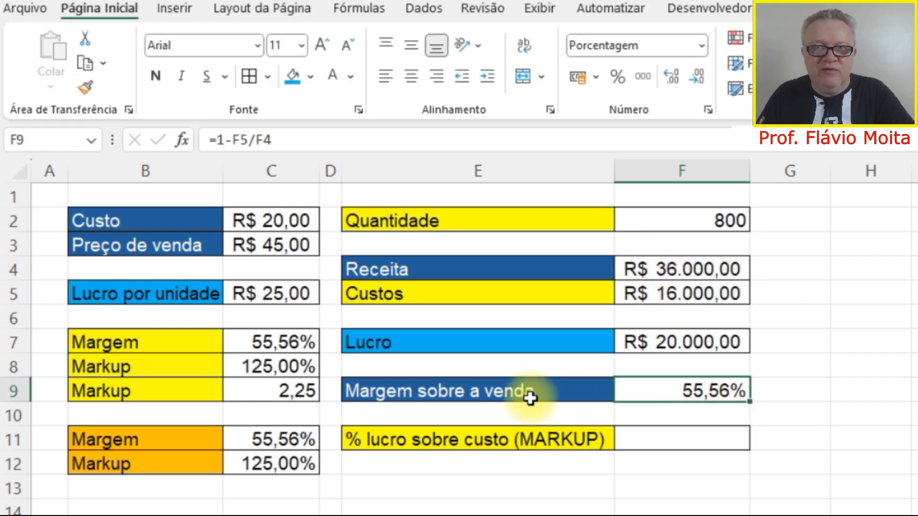
pyautogui.click(639, 343)
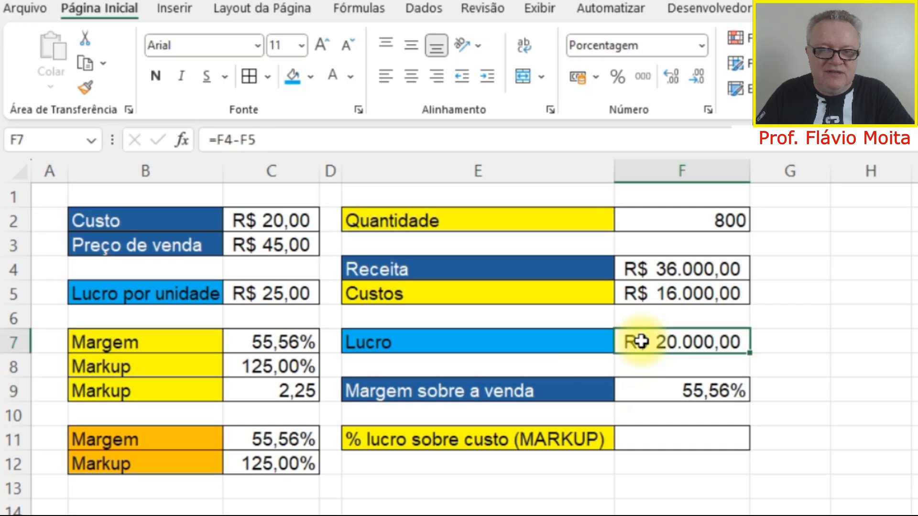
pyautogui.click(665, 437)
pyautogui.click(451, 444)
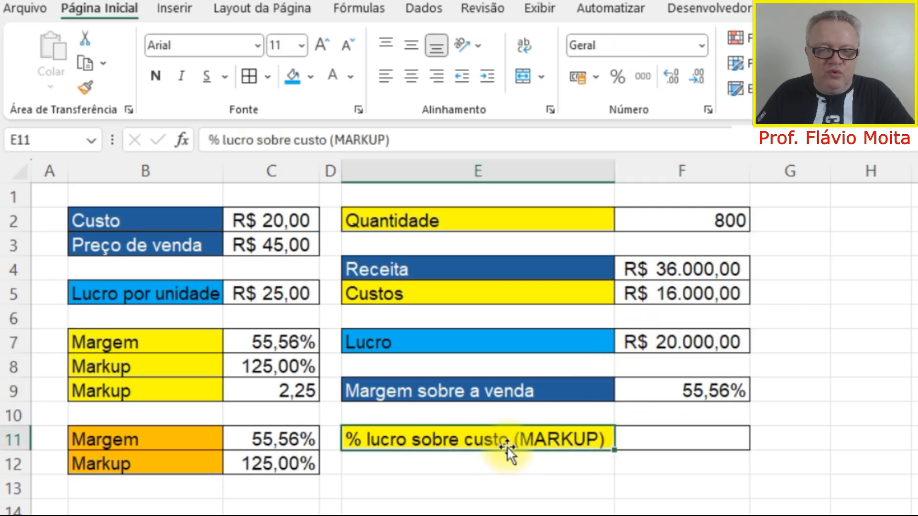
pyautogui.click(664, 437)
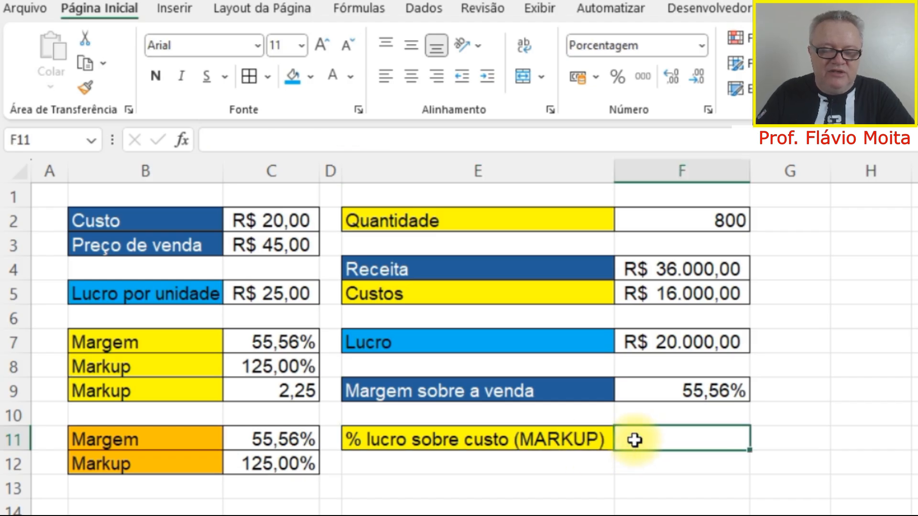
pyautogui.write('=')
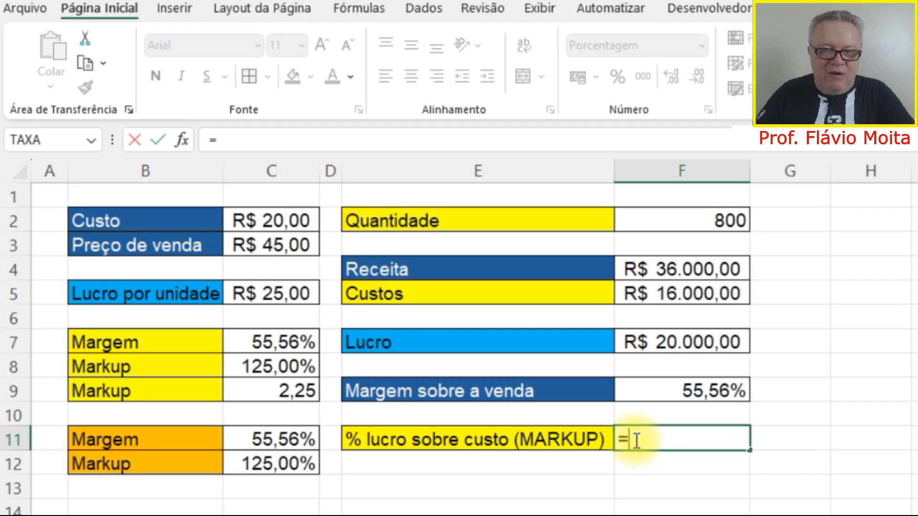
pyautogui.click(657, 344)
pyautogui.write('/')
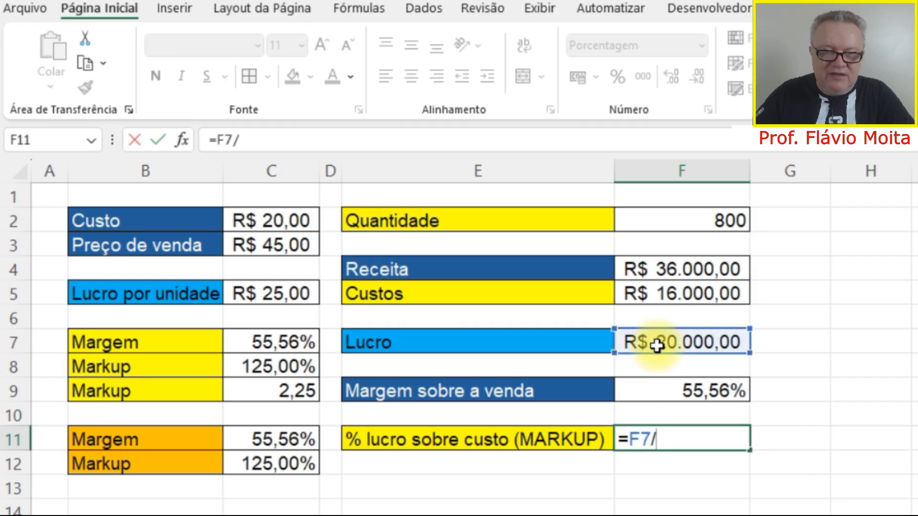
pyautogui.click(669, 291)
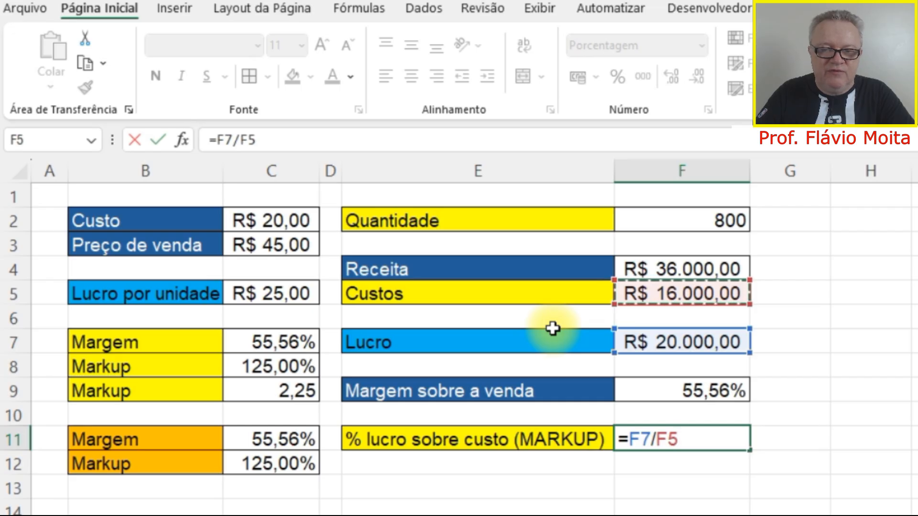
pyautogui.press('Return')
pyautogui.press('Up')
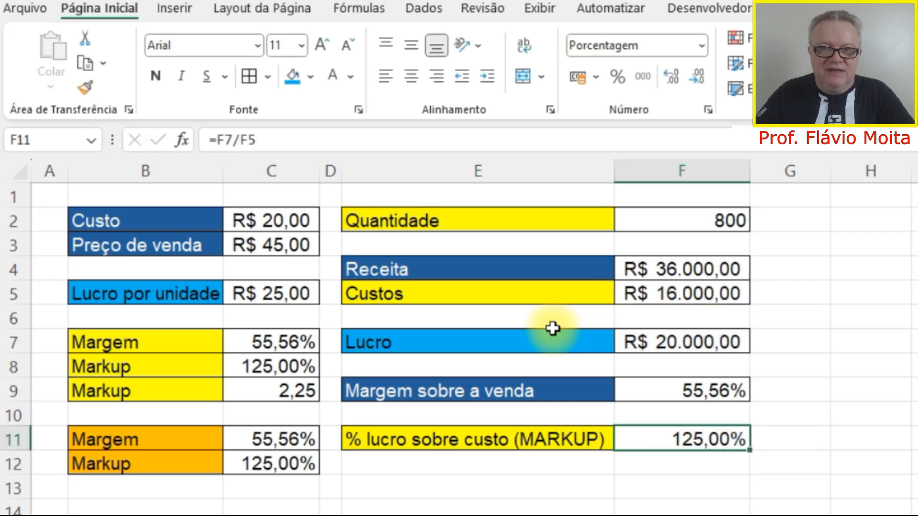
# Show the markup in F11 in comma style and return it to percentage style with two decimal places.
pyautogui.click(644, 76)
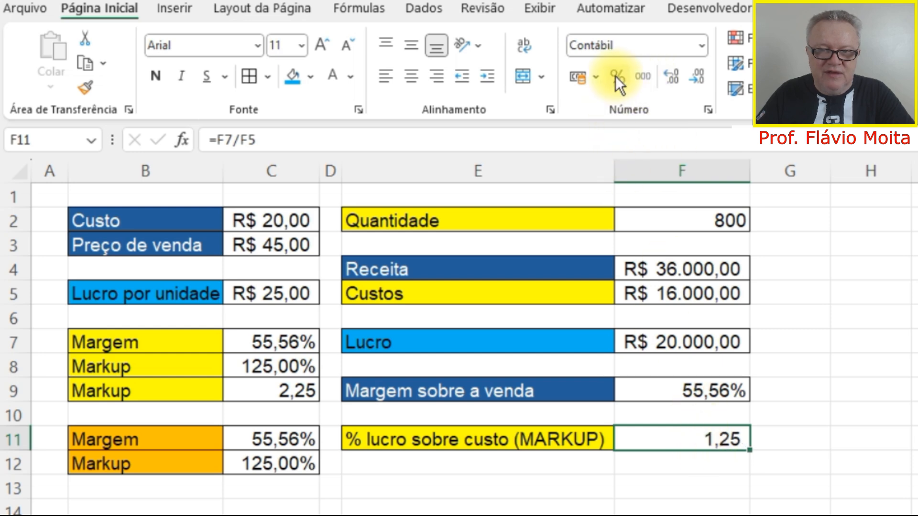
pyautogui.click(615, 75)
pyautogui.click(668, 75)
pyautogui.click(667, 75)
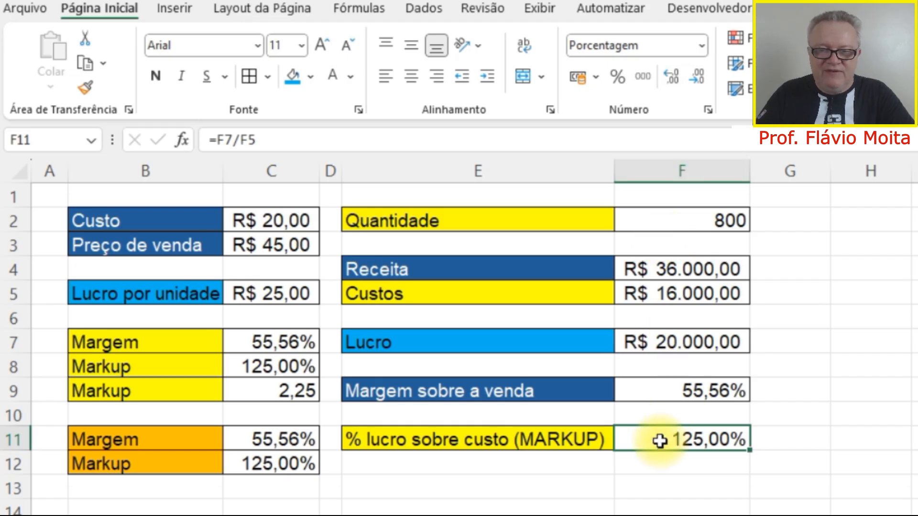
# Replace the markup formula in F11 with =F4/F5-1, calculating it directly from revenue and costs.
pyautogui.press('Delete')
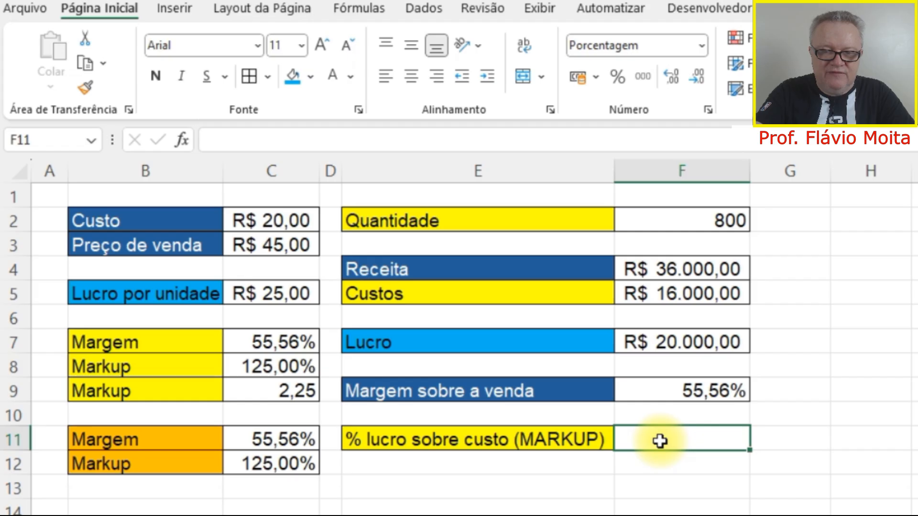
pyautogui.write('=')
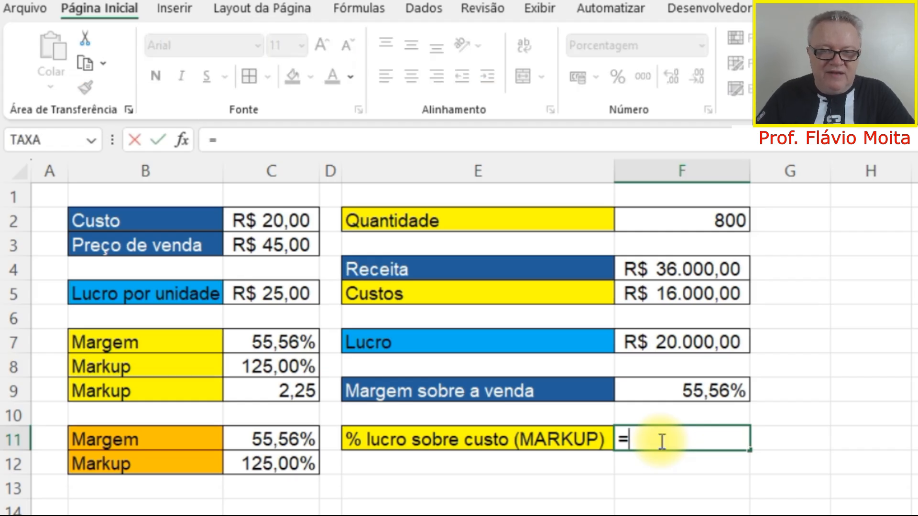
pyautogui.click(672, 276)
pyautogui.write('/')
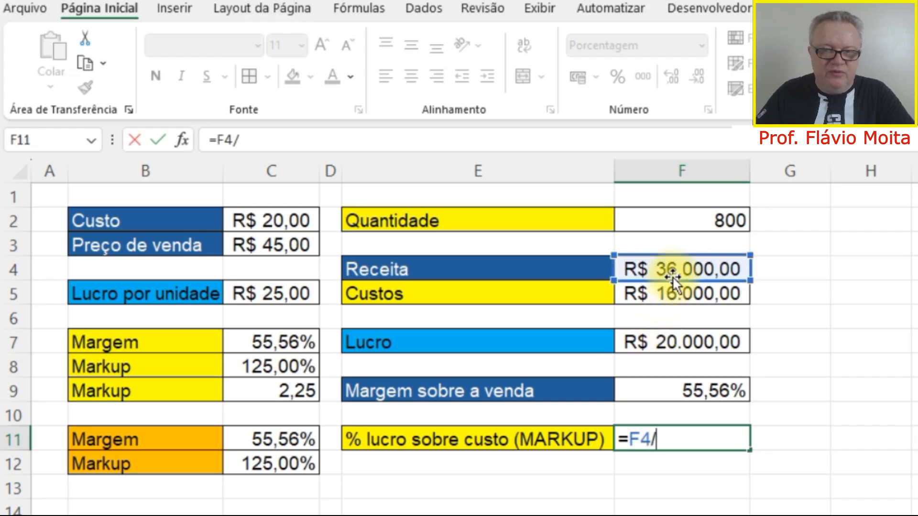
pyautogui.click(672, 292)
pyautogui.write('-1')
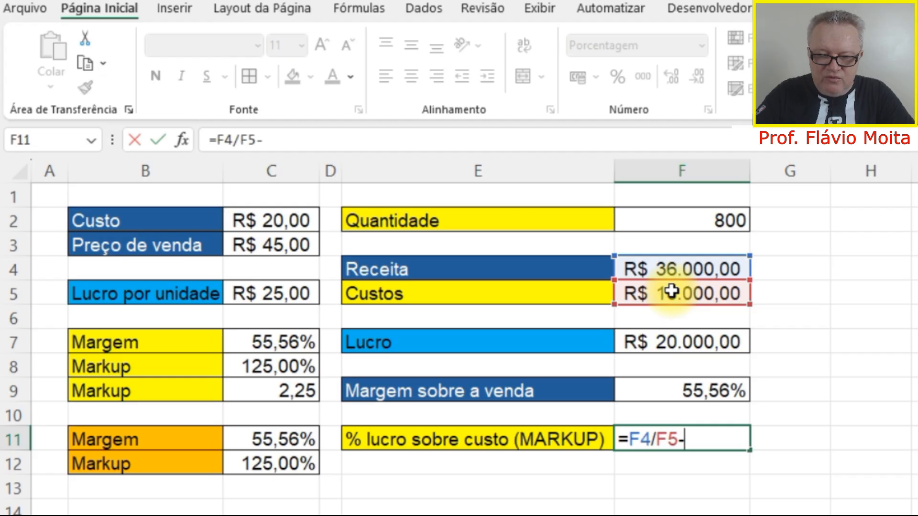
pyautogui.press('Return')
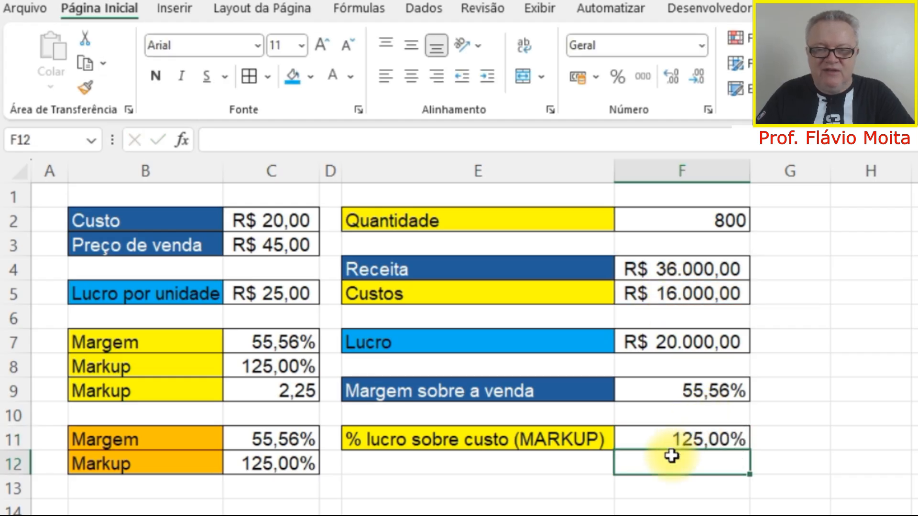
# Compare the markup formula on total costs in F11 with the unit markup multiplier formula in C9.
pyautogui.click(674, 439)
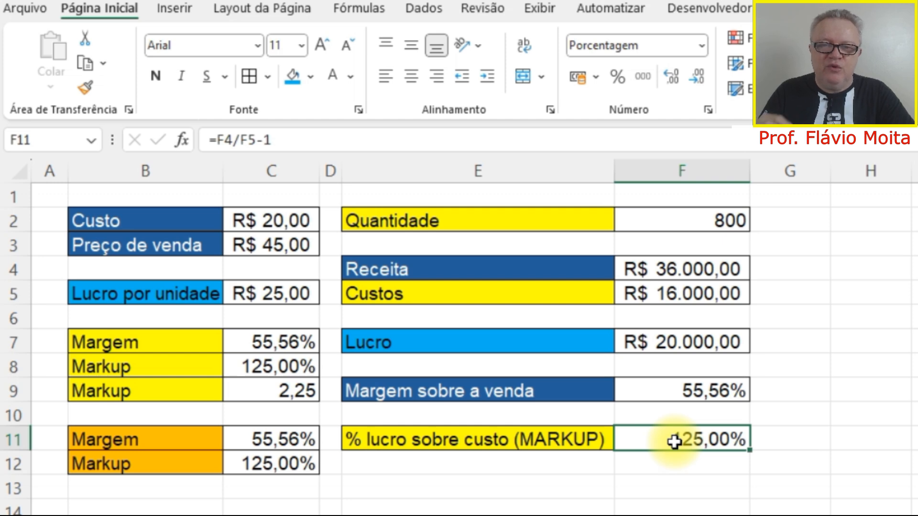
pyautogui.click(293, 395)
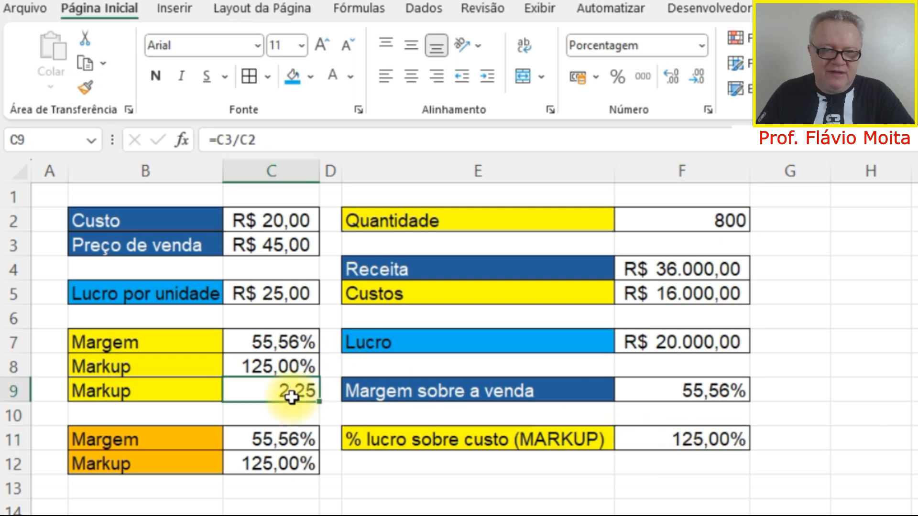
pyautogui.click(533, 445)
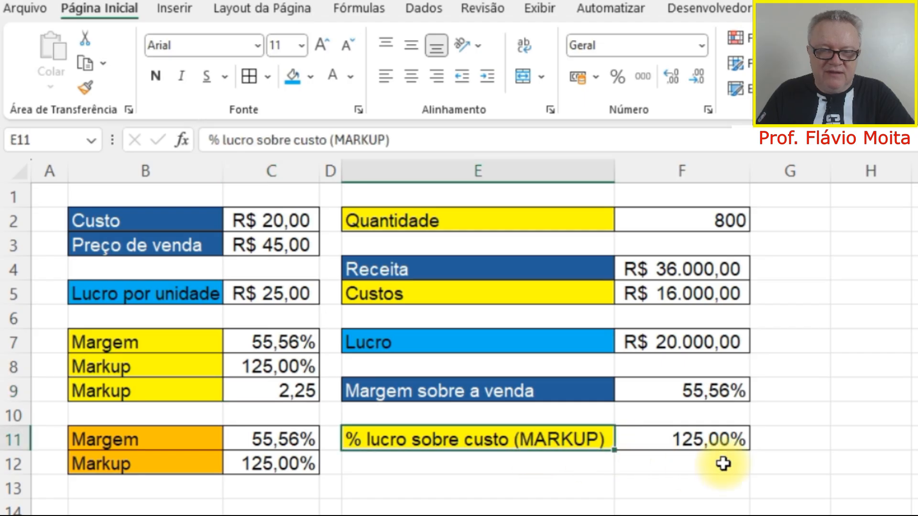
pyautogui.click(722, 462)
pyautogui.click(577, 461)
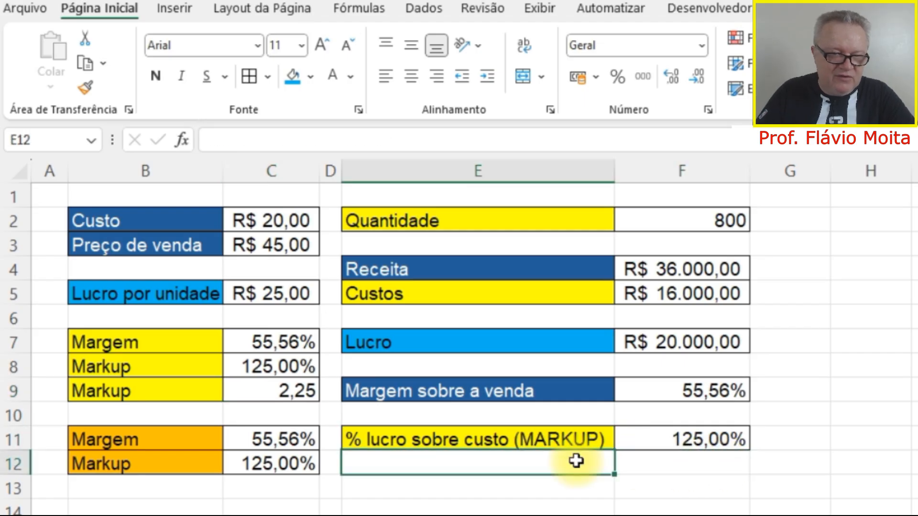
pyautogui.click(174, 394)
pyautogui.hotkey('ctrl', 'c')
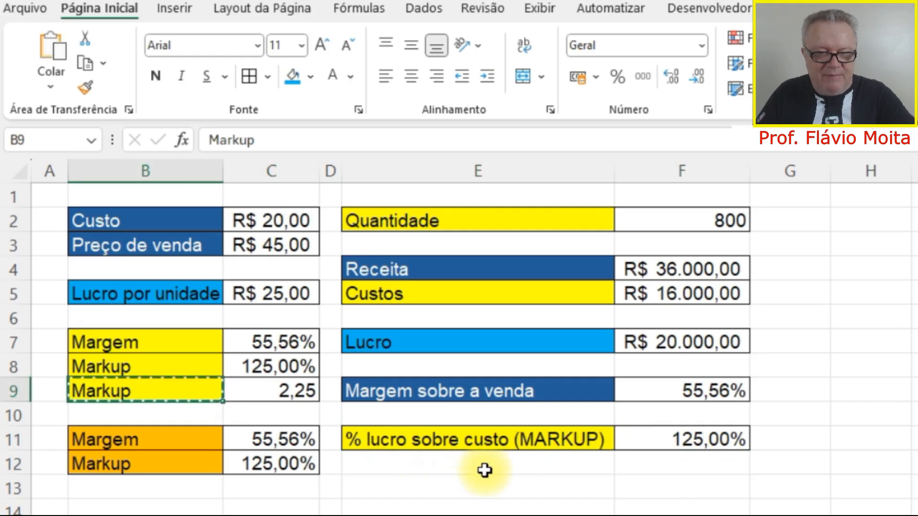
pyautogui.click(513, 467)
pyautogui.write('V')
pyautogui.press('Escape')
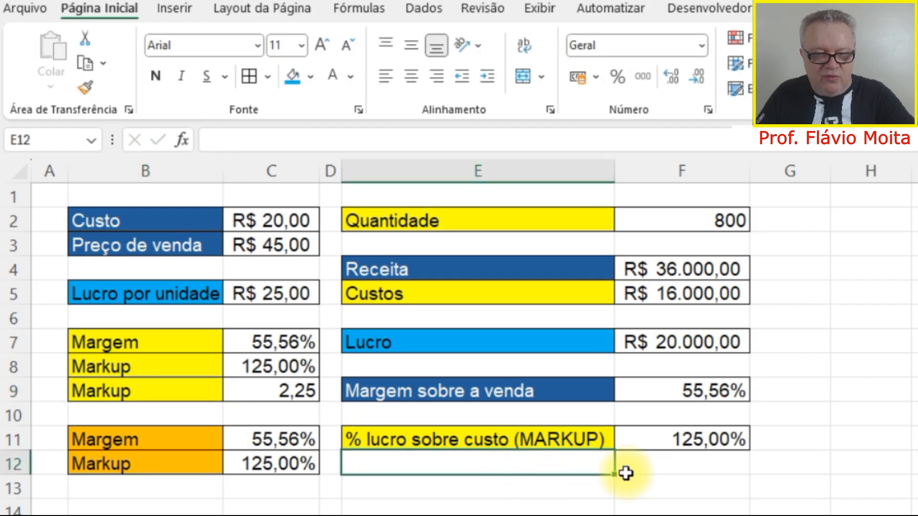
# Copy the Markup label from B9 into E12, below the percentage markup label.
pyautogui.click(216, 385)
pyautogui.hotkey('ctrl', 'c')
pyautogui.click(602, 468)
pyautogui.hotkey('ctrl', 'v')
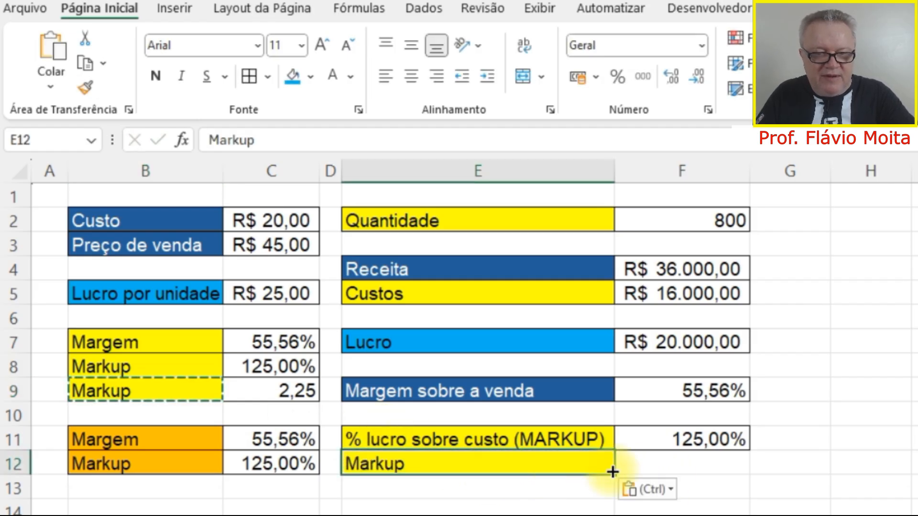
# Calculate the markup multiplier in F12 as revenue divided by costs with =F4/F5.
pyautogui.click(676, 473)
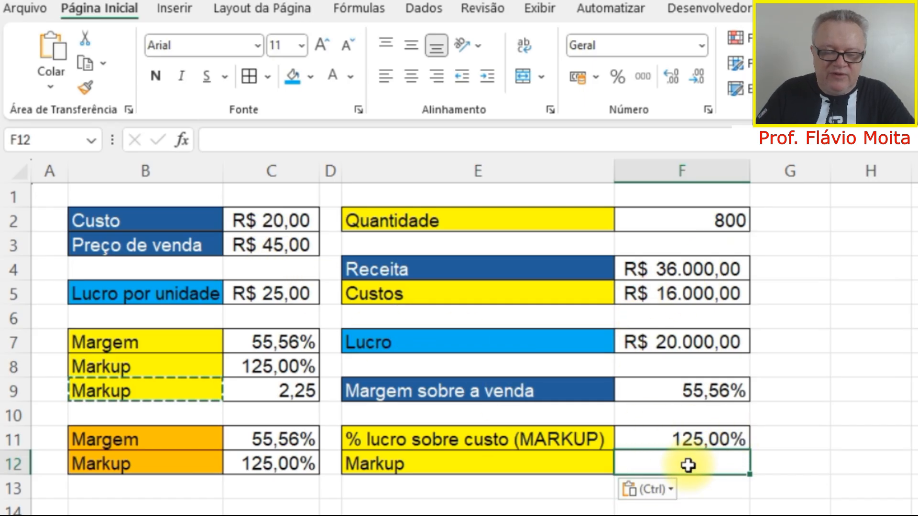
pyautogui.write('=')
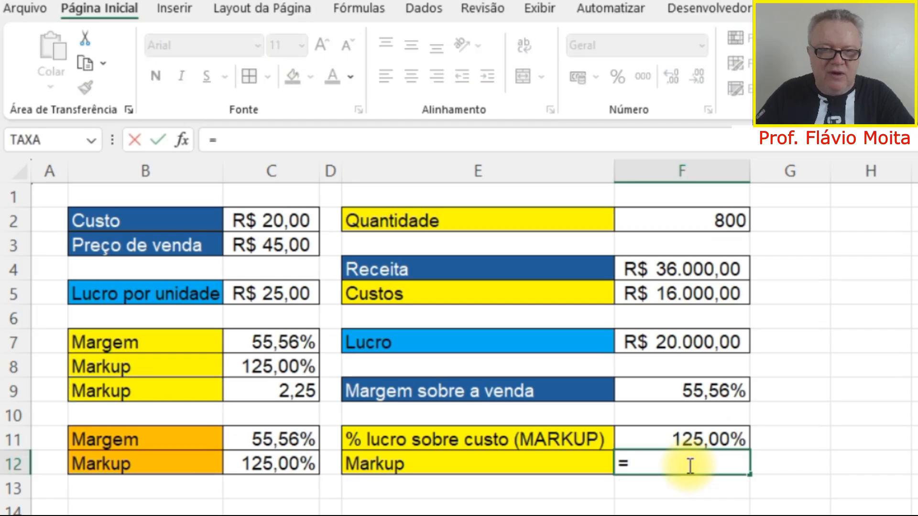
pyautogui.click(680, 262)
pyautogui.write('/')
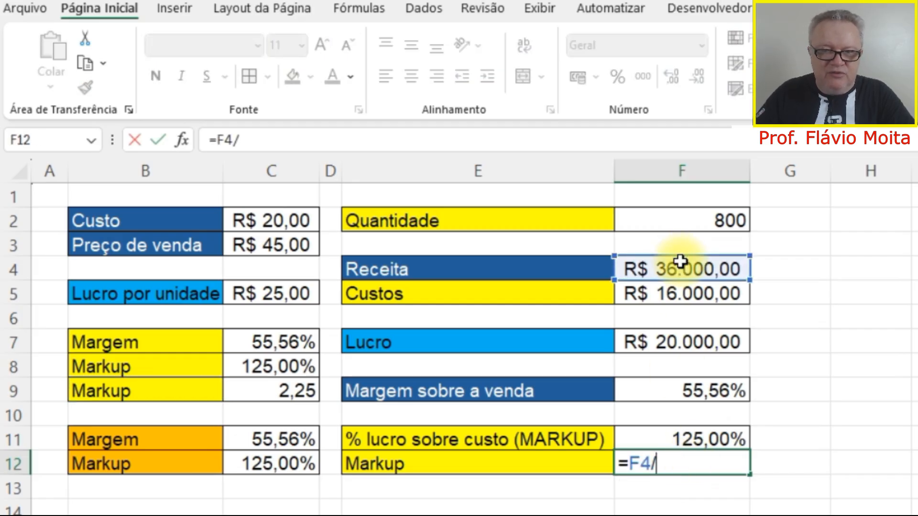
pyautogui.click(676, 292)
pyautogui.press('Return')
pyautogui.press('Up')
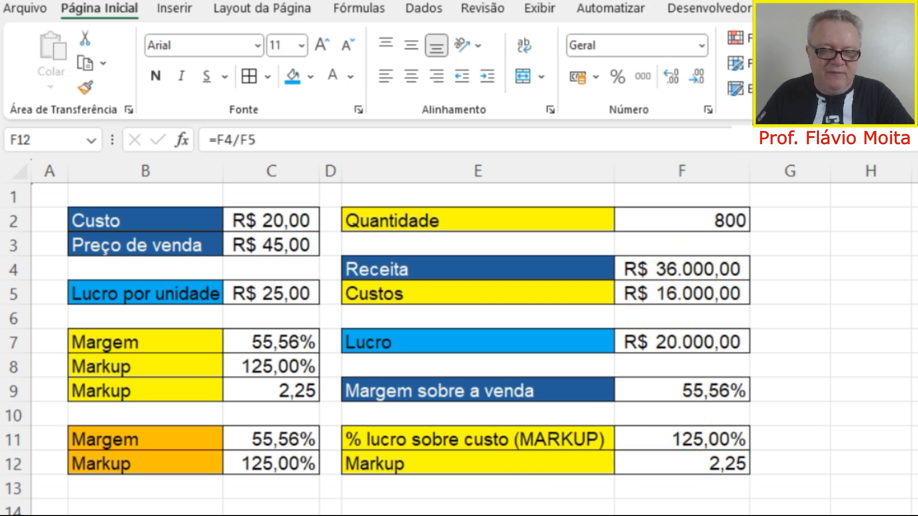
# Switch to Calculator, multiply the markup 2,25 by the total costs to check the revenue, and close it.
pyautogui.click(294, 476)
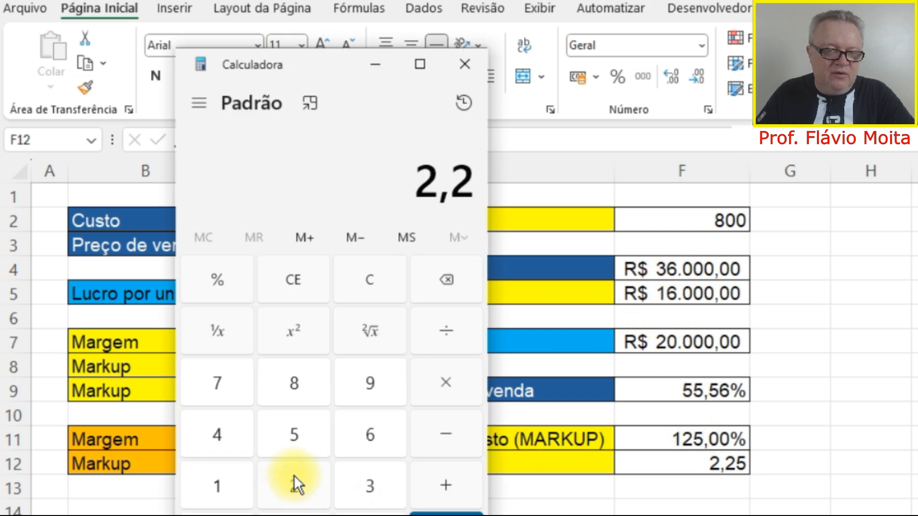
pyautogui.click(294, 435)
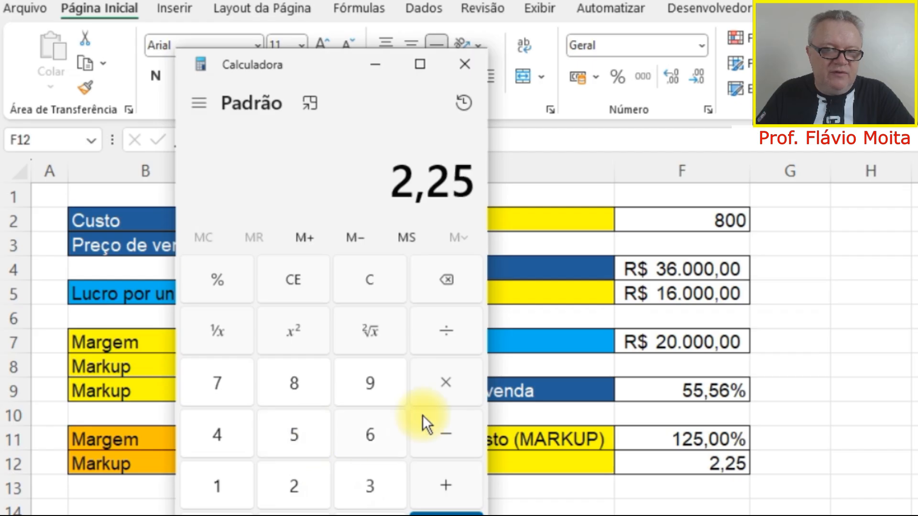
pyautogui.click(445, 384)
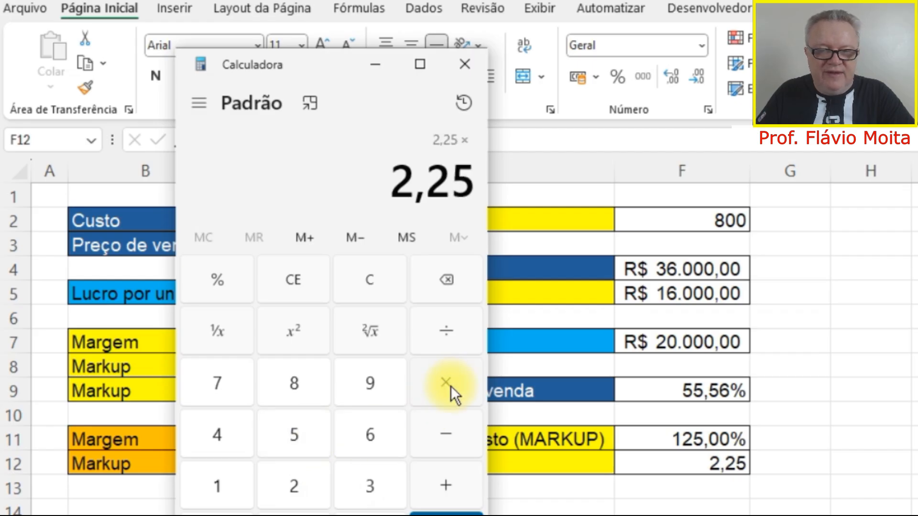
pyautogui.click(245, 469)
pyautogui.click(355, 444)
pyautogui.click(308, 515)
pyautogui.click(308, 515)
pyautogui.click(308, 515)
pyautogui.click(421, 513)
pyautogui.click(463, 65)
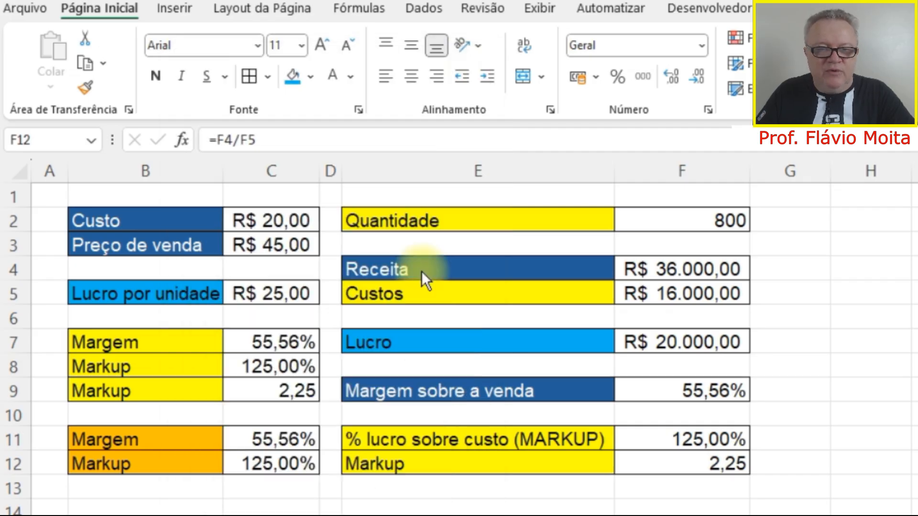